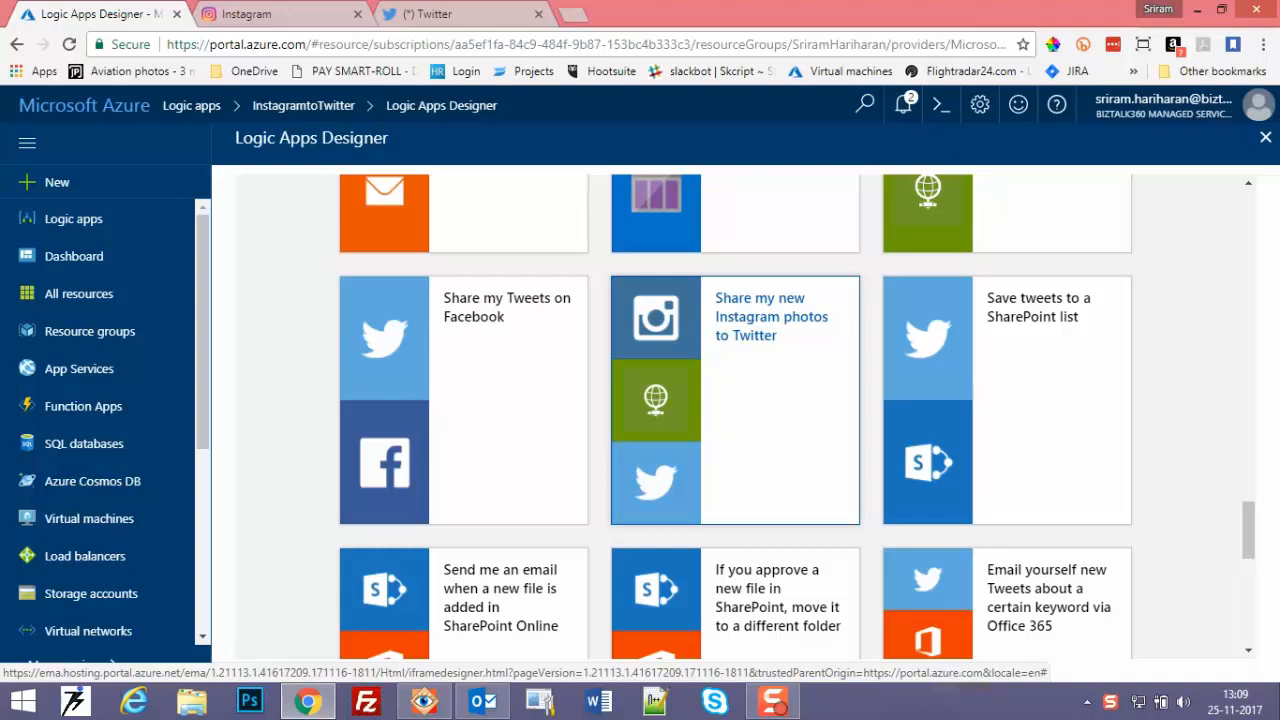
# - Start the logic app from the "Share my new Instagram photos to Twitter" template and authorize its Instagram connection
pyautogui.click(735, 400)
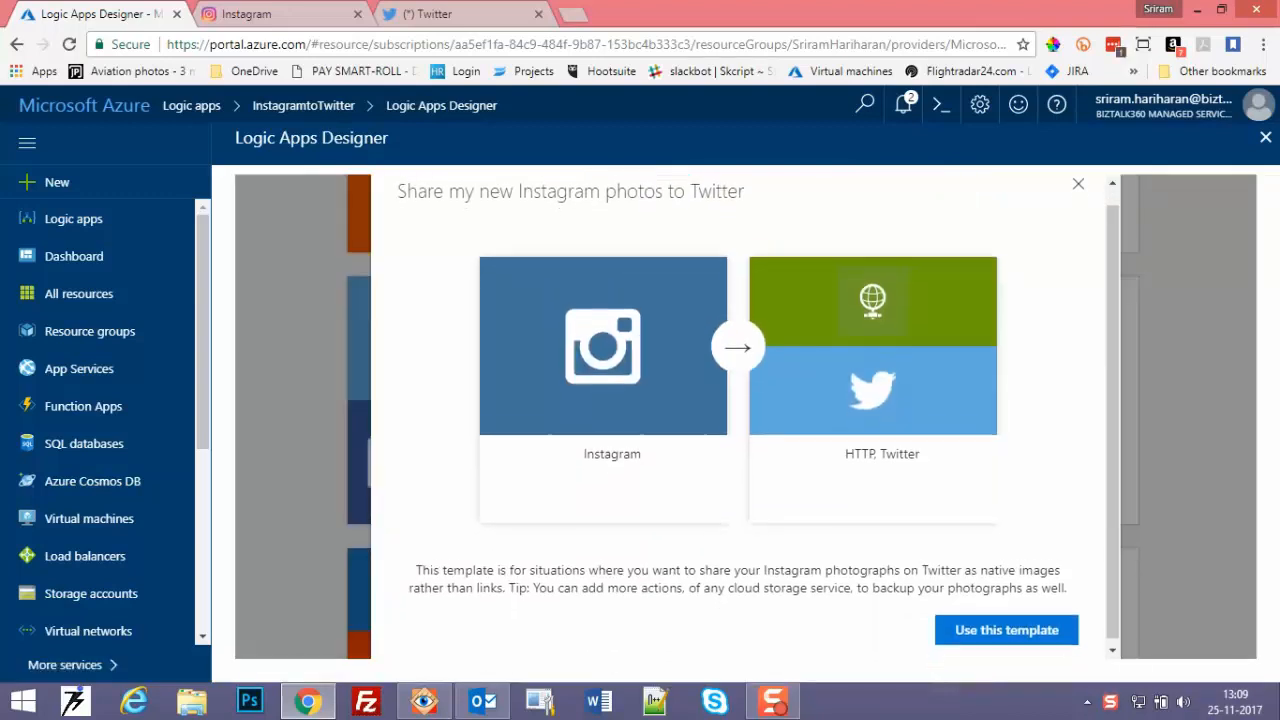
pyautogui.click(1006, 630)
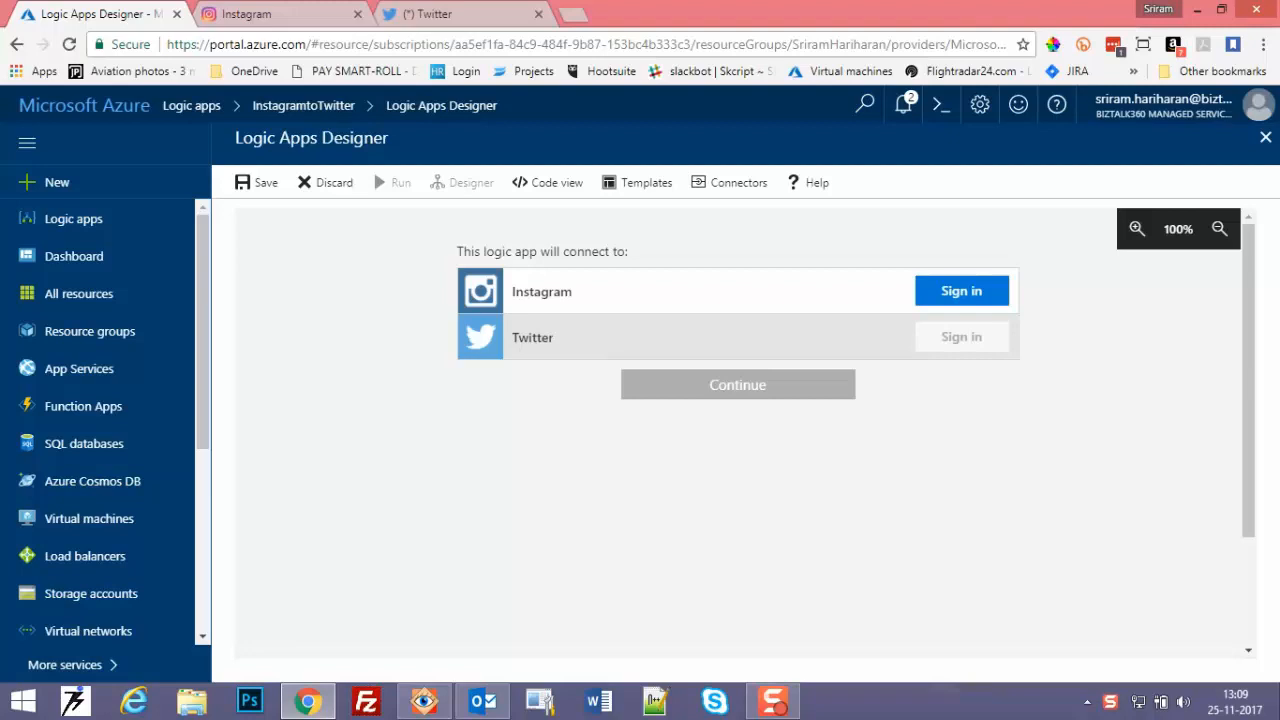
pyautogui.click(961, 291)
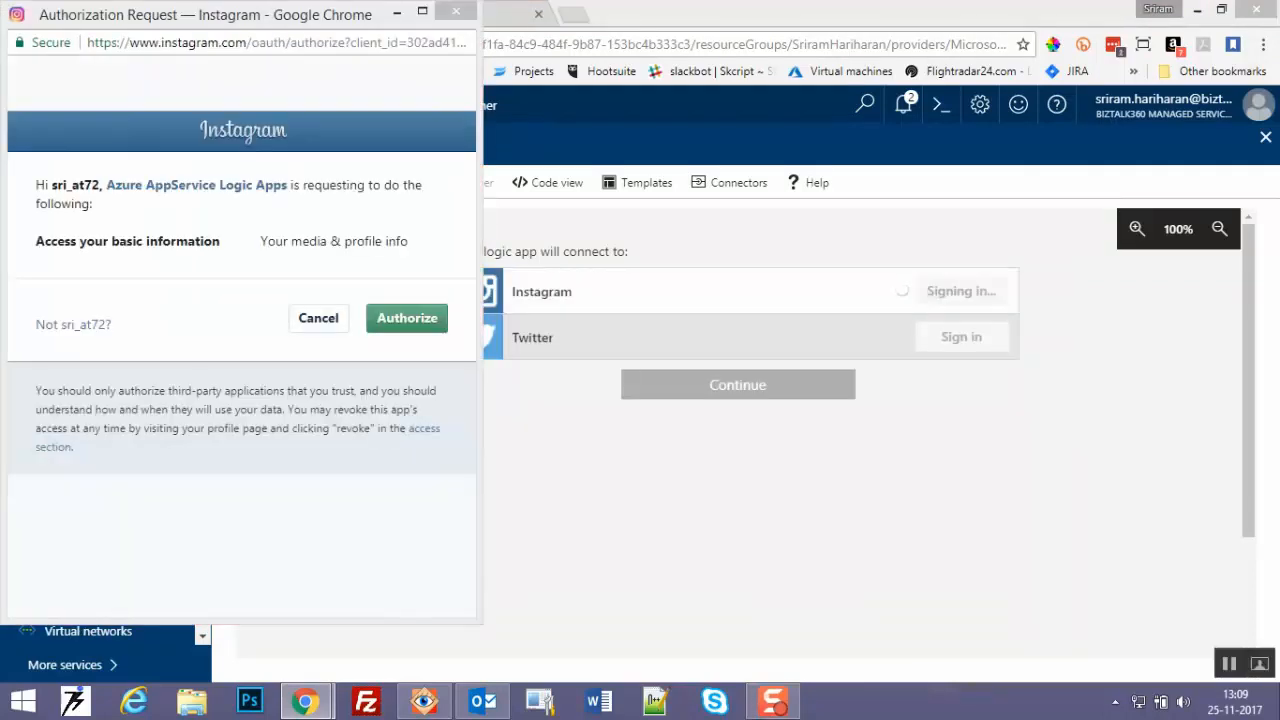
pyautogui.moveTo(51, 186); pyautogui.dragTo(100, 186)
pyautogui.click(112, 204)
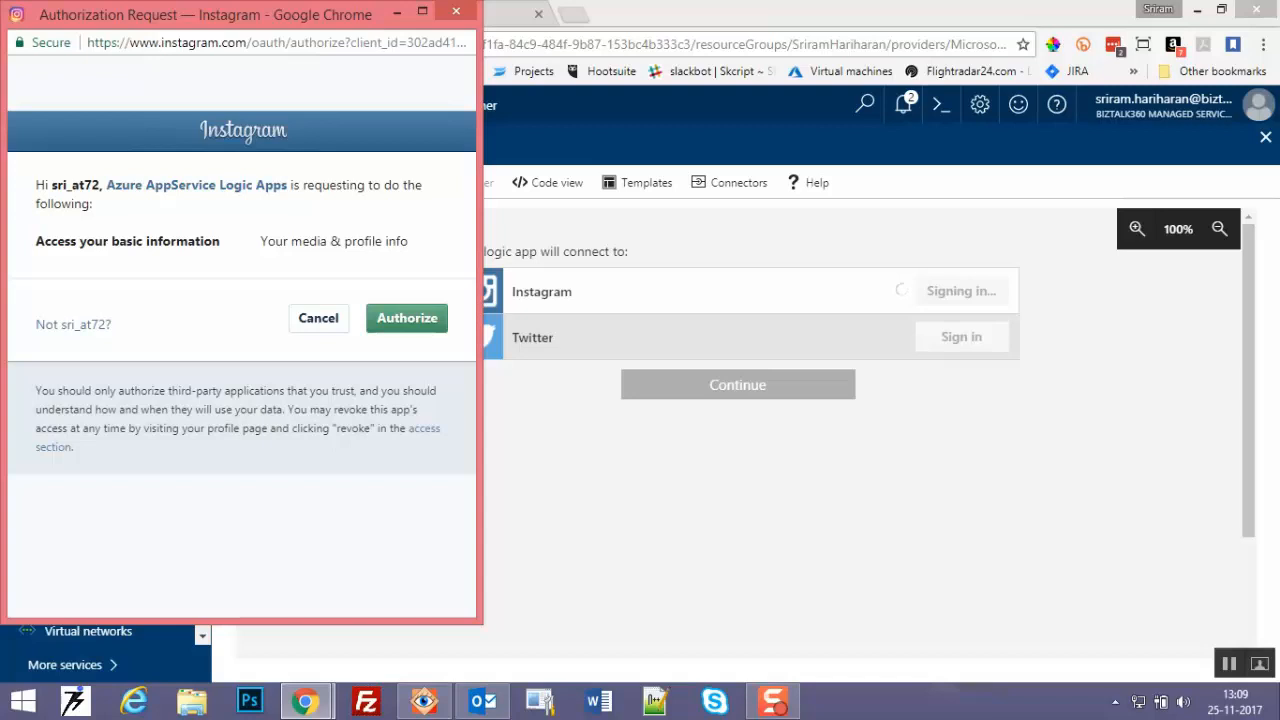
pyautogui.click(407, 318)
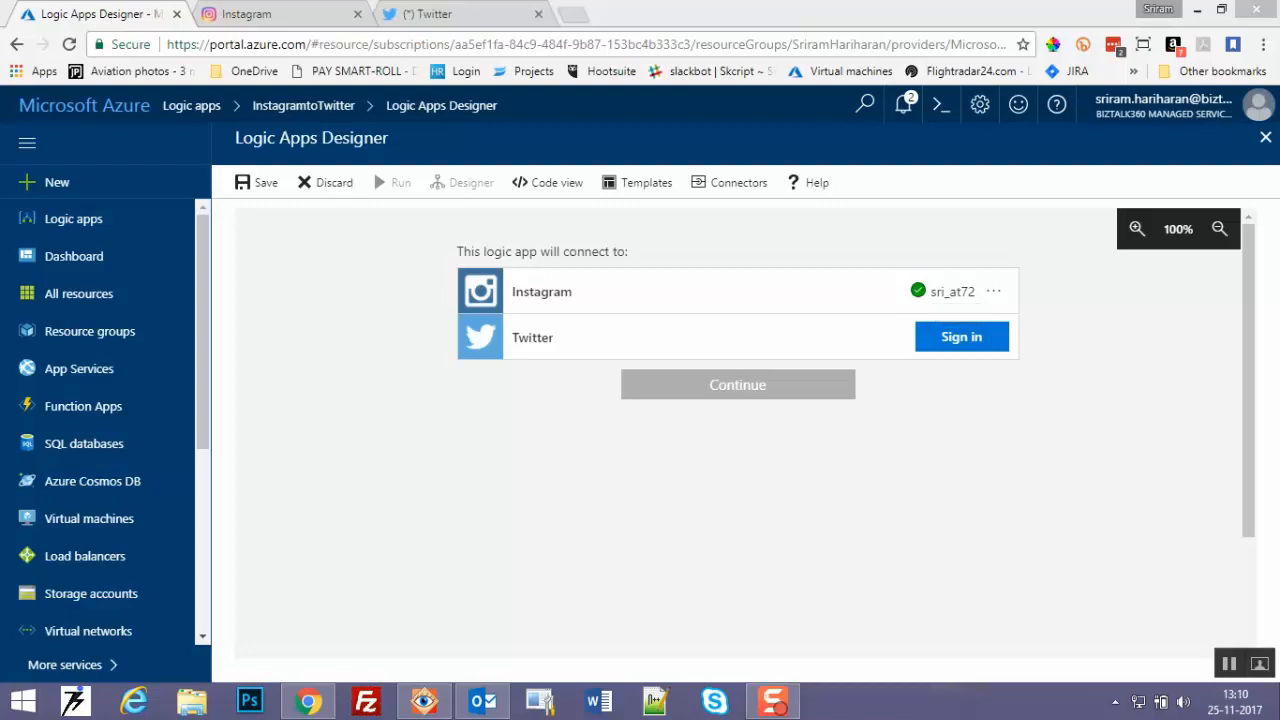
# - Authorize the Twitter connection with the account's e-mail and password, and continue to the workflow design
pyautogui.click(961, 337)
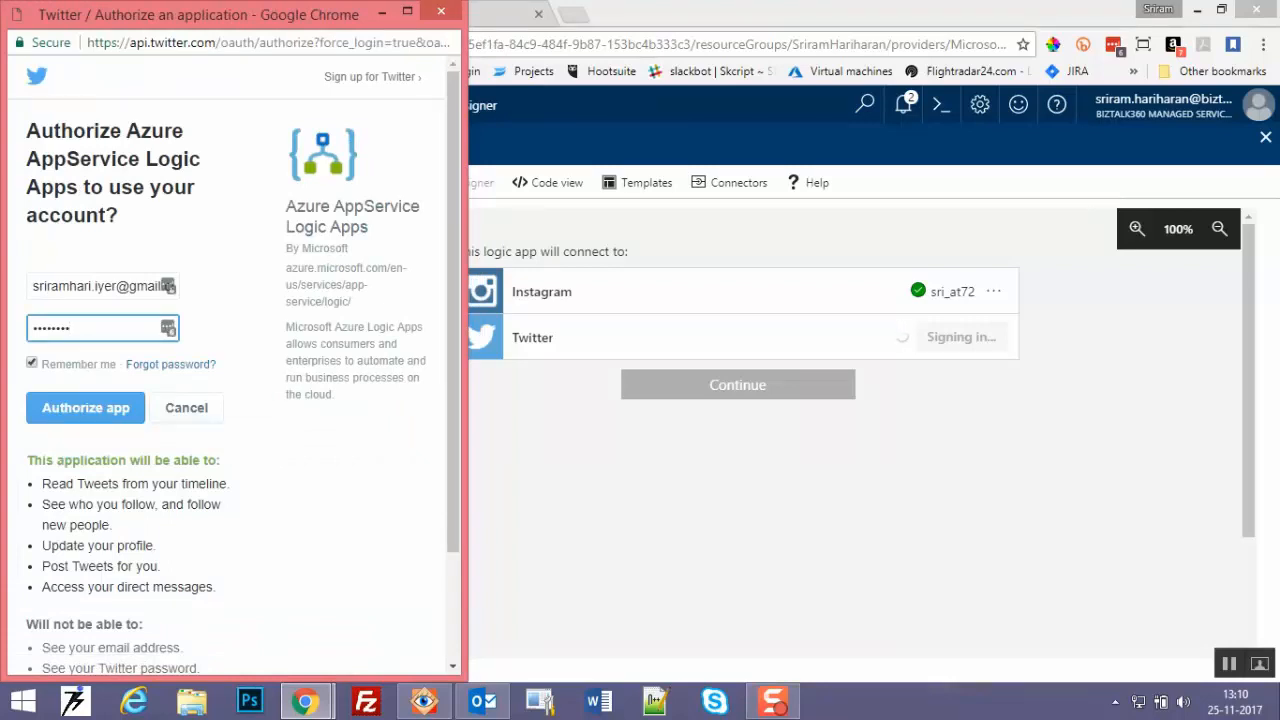
pyautogui.press('Return')
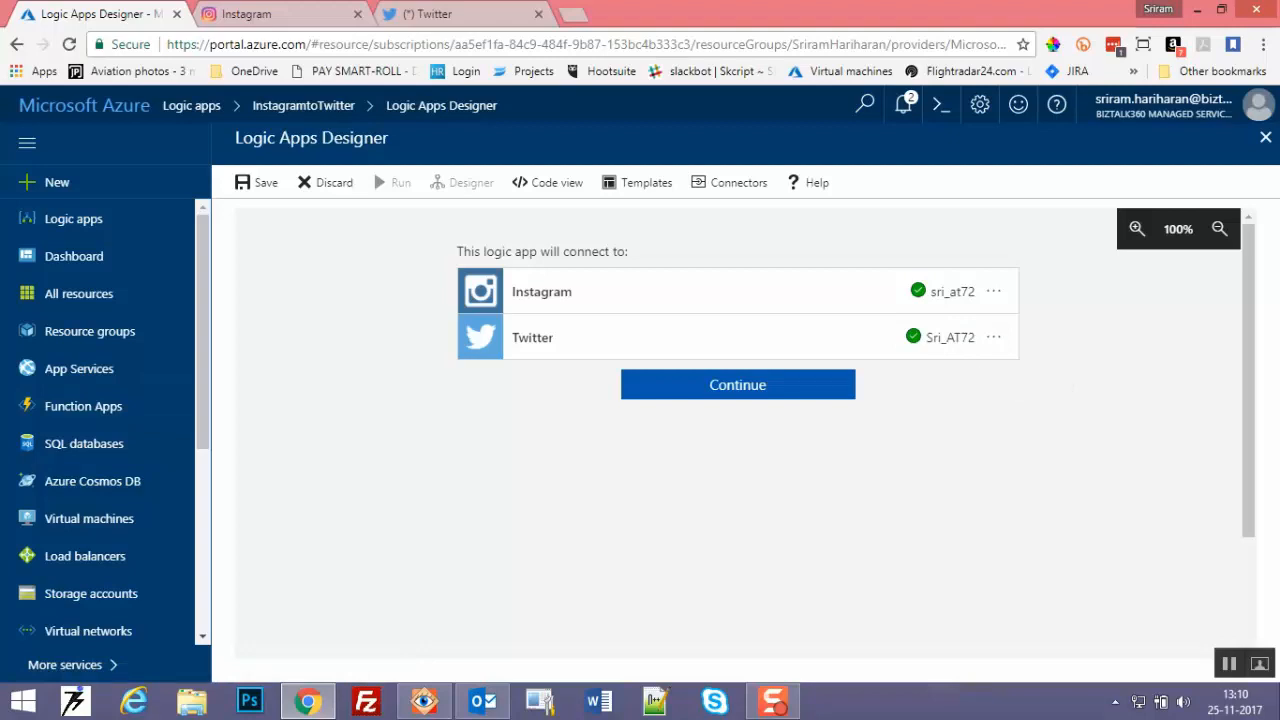
pyautogui.click(737, 384)
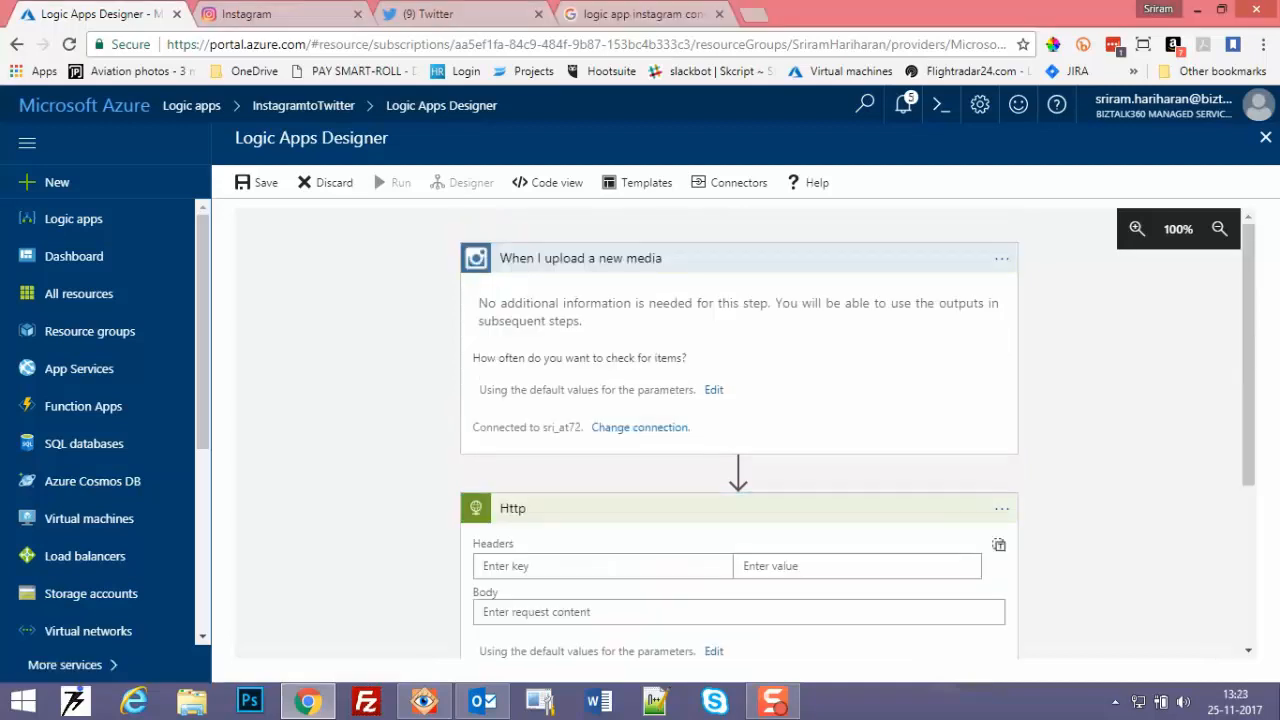
# - Set the "When I upload a new media" trigger to check for items at an interval of 1 minute
pyautogui.scroll(-5, 739, 430)
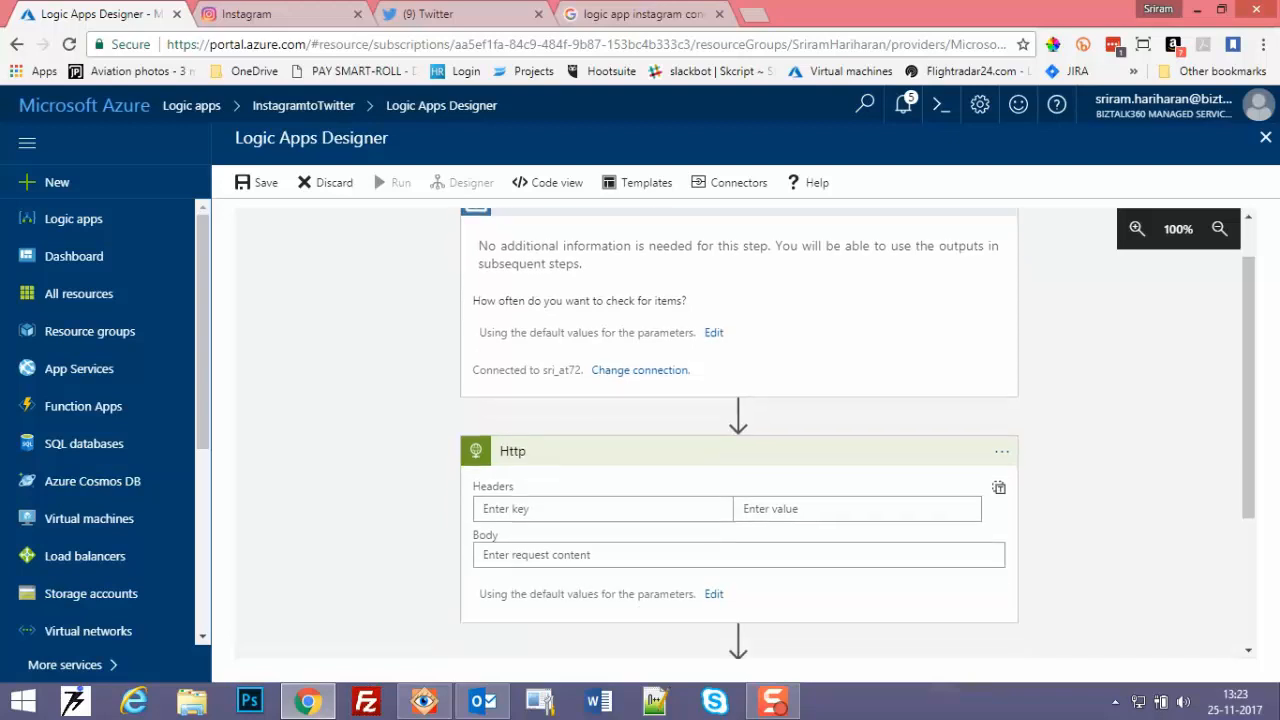
pyautogui.scroll(5, 739, 440)
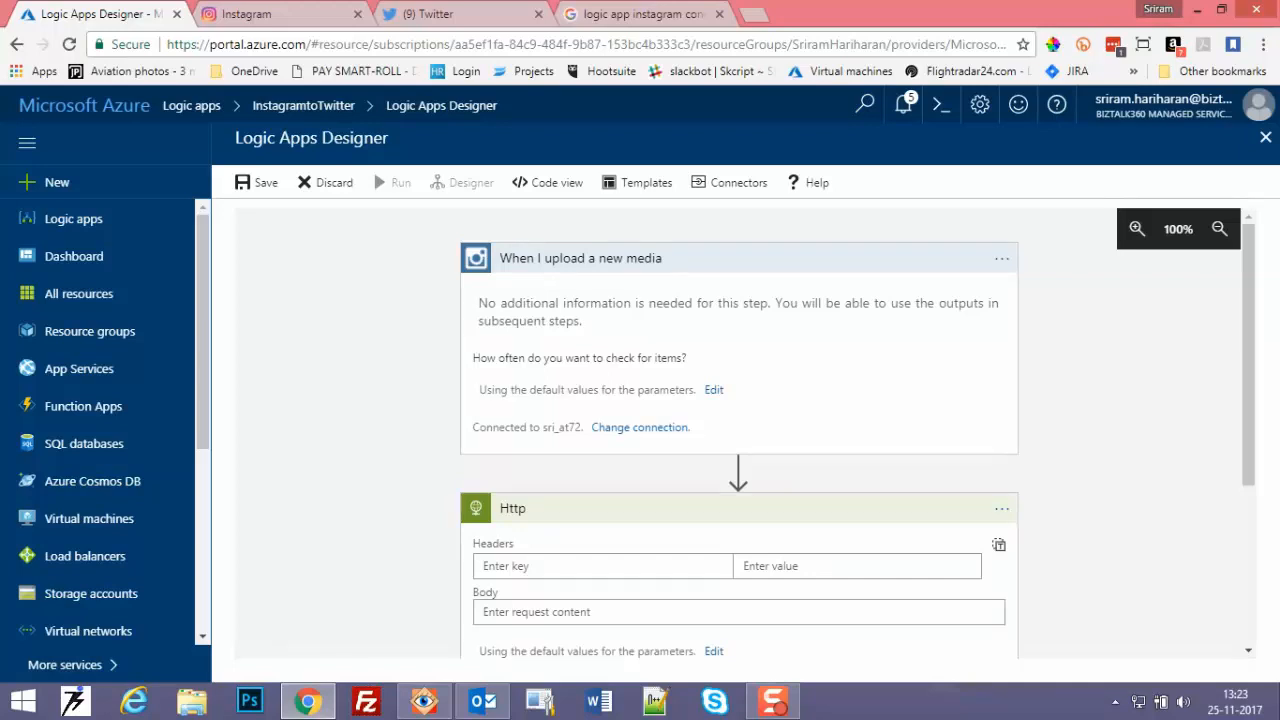
pyautogui.scroll(-1, 738, 430)
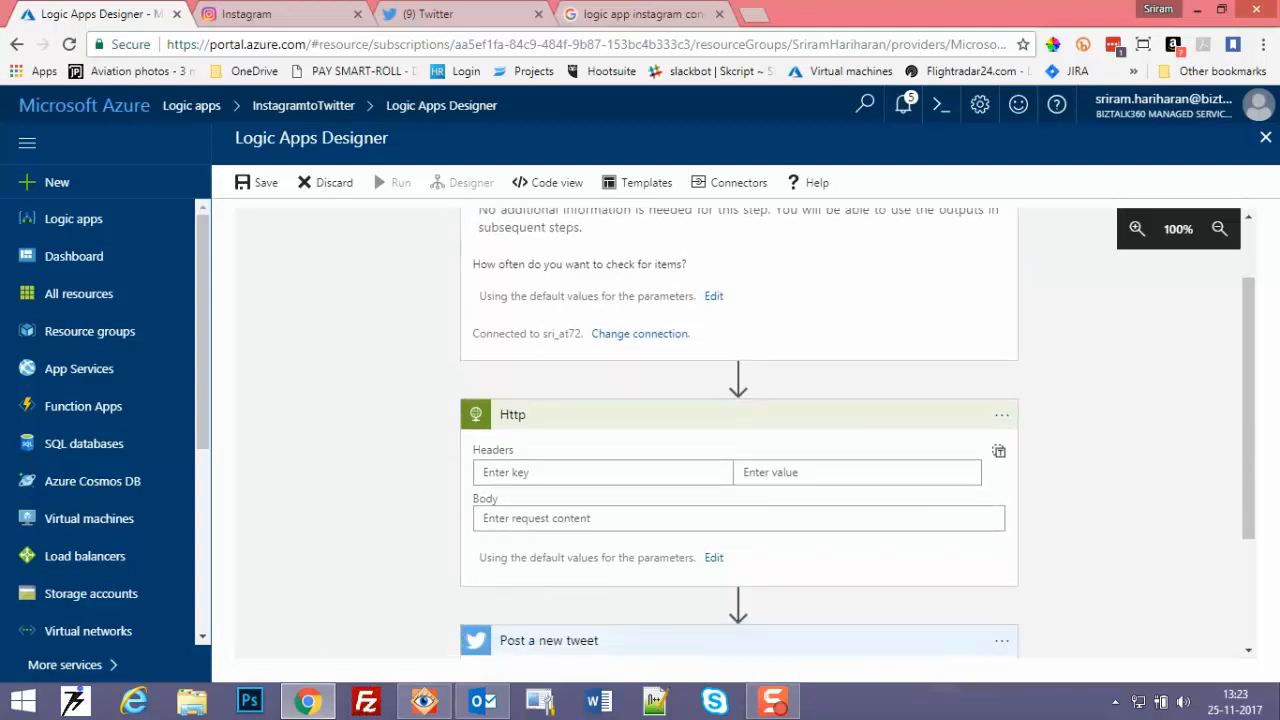
pyautogui.scroll(-2, 738, 430)
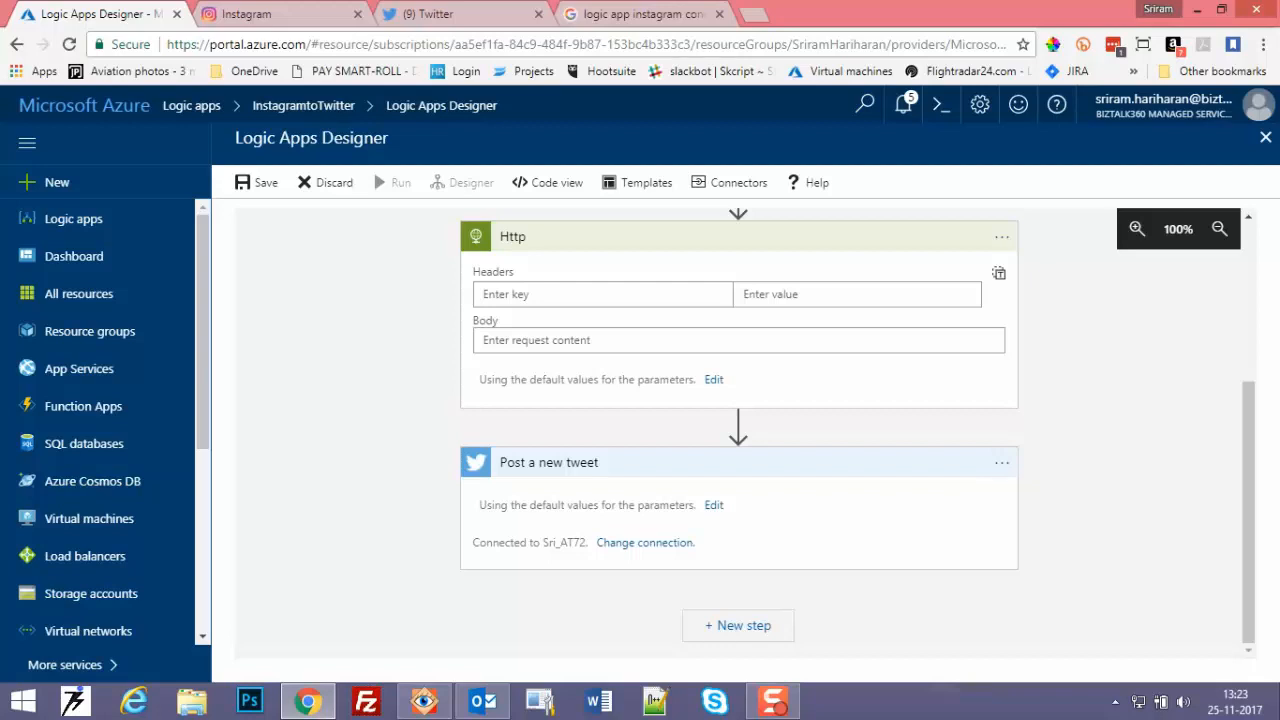
pyautogui.scroll(3, 738, 430)
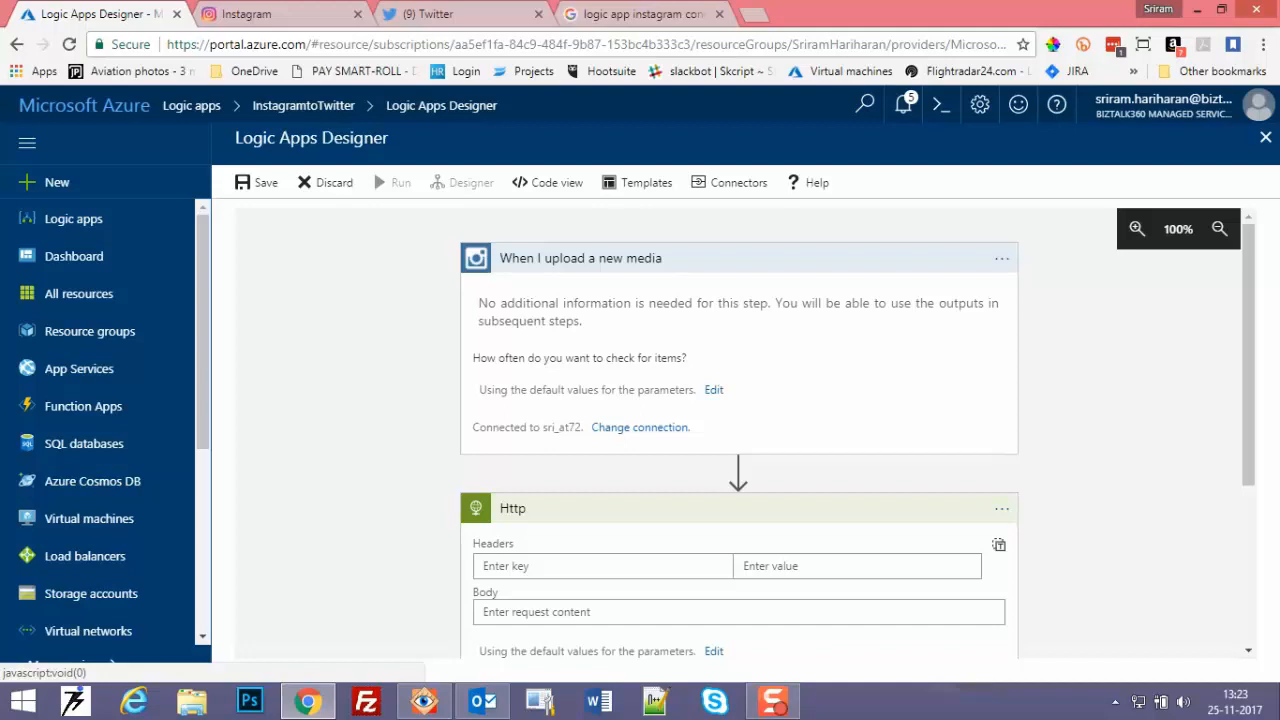
pyautogui.click(713, 389)
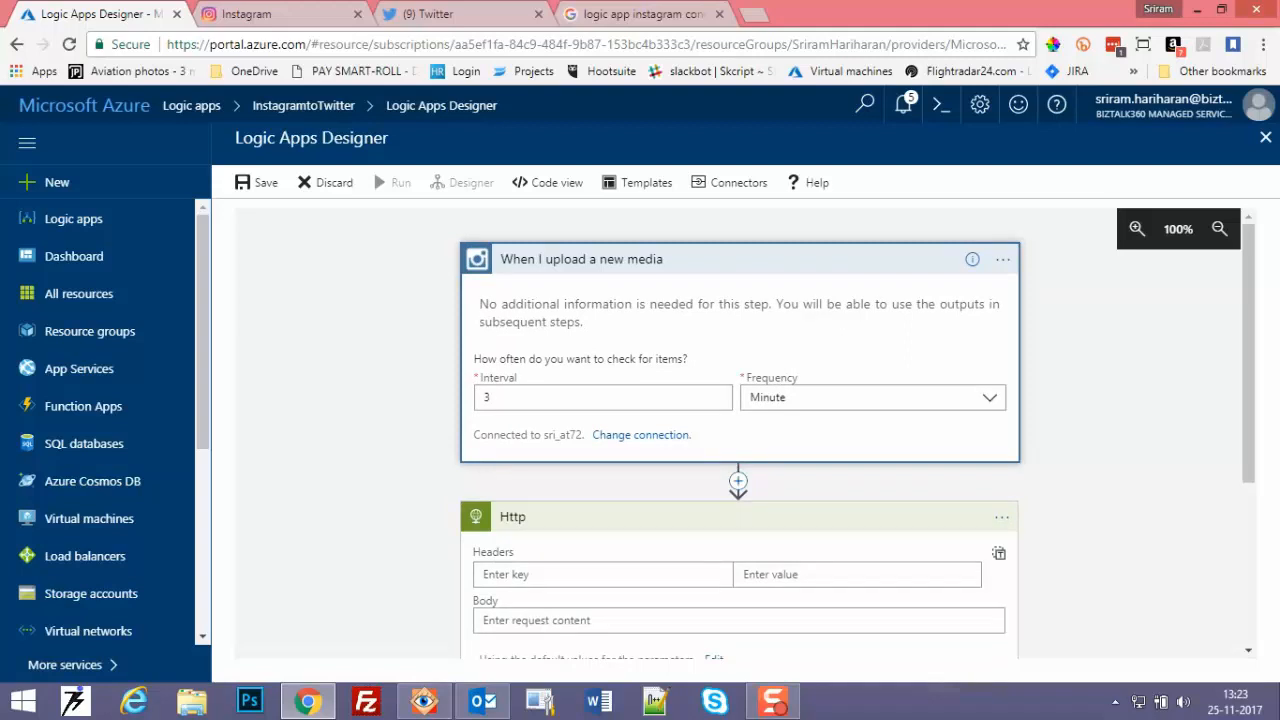
pyautogui.hotkey('ctrl', 'a')
pyautogui.write('1')
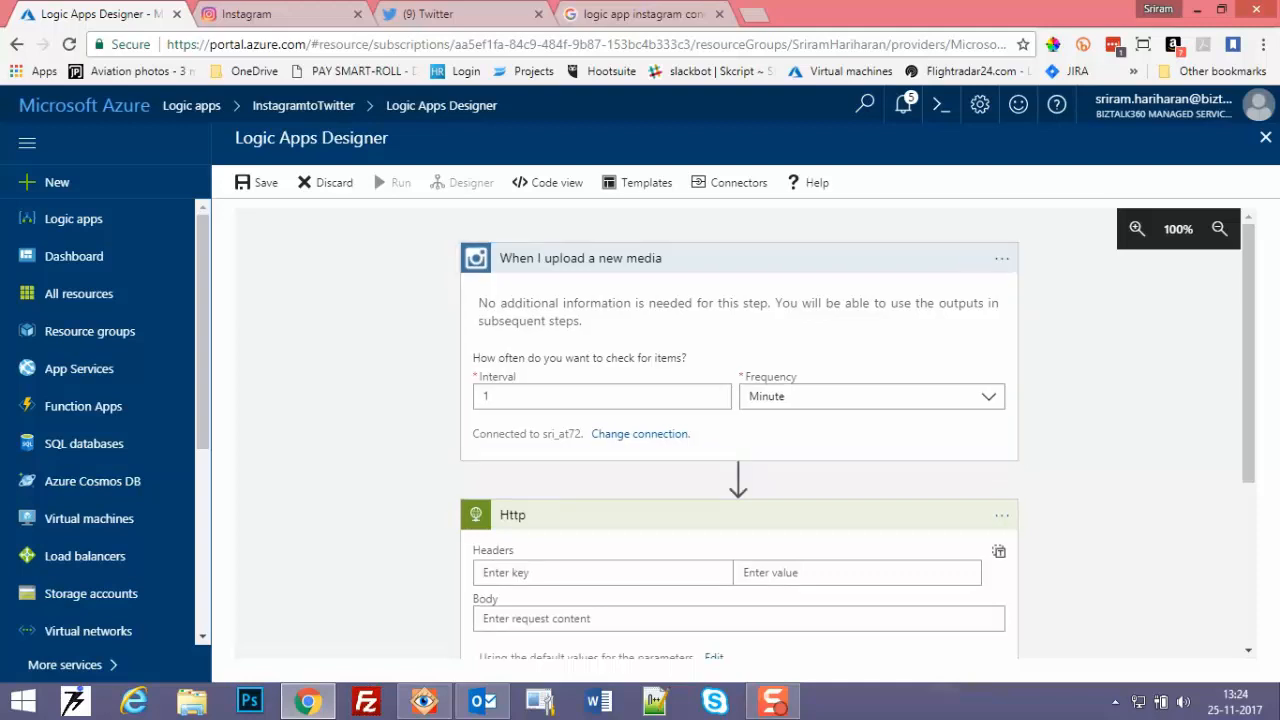
# - Open the parameters of the "Post a new tweet" action for editing and show its advanced options
pyautogui.scroll(-3, 738, 430)
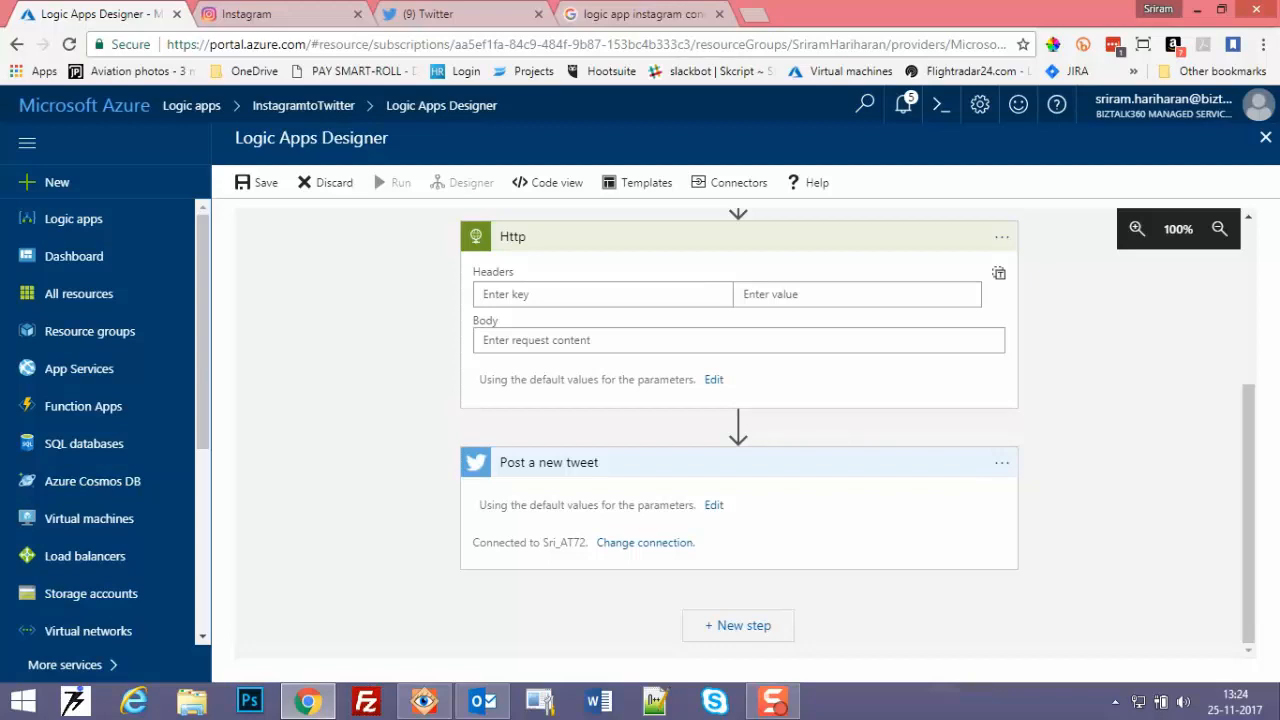
pyautogui.click(713, 505)
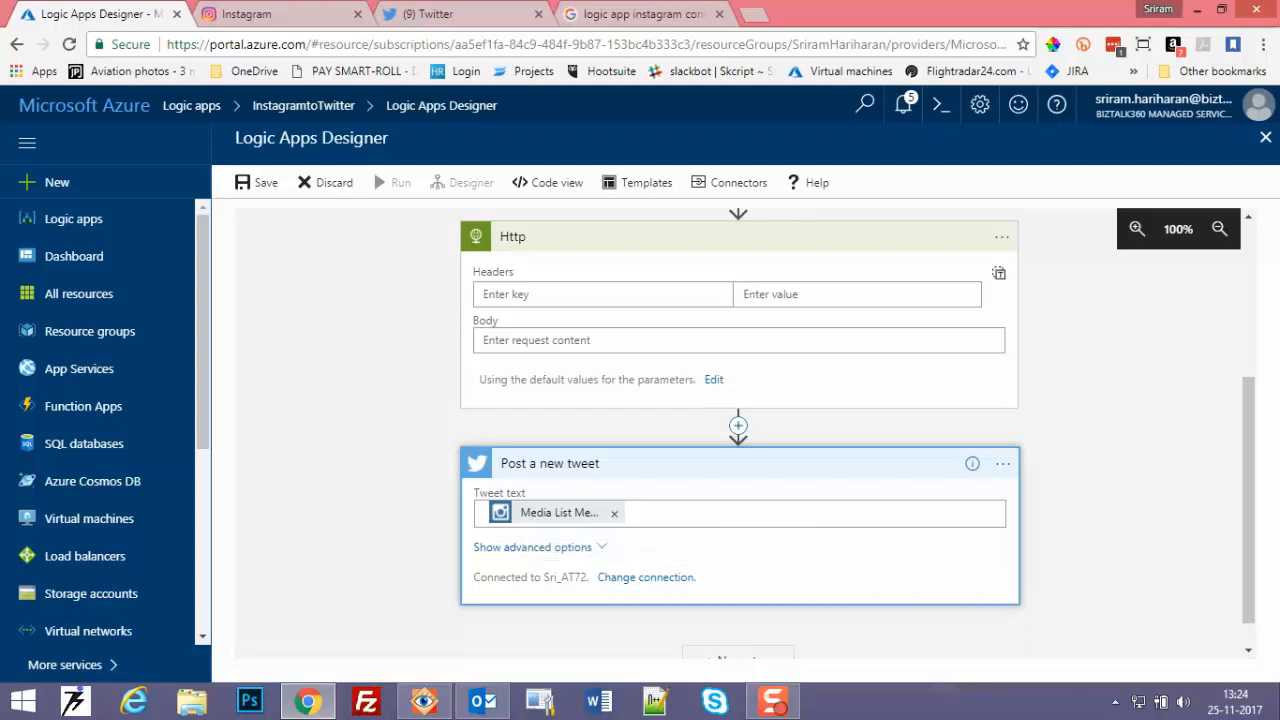
pyautogui.click(532, 547)
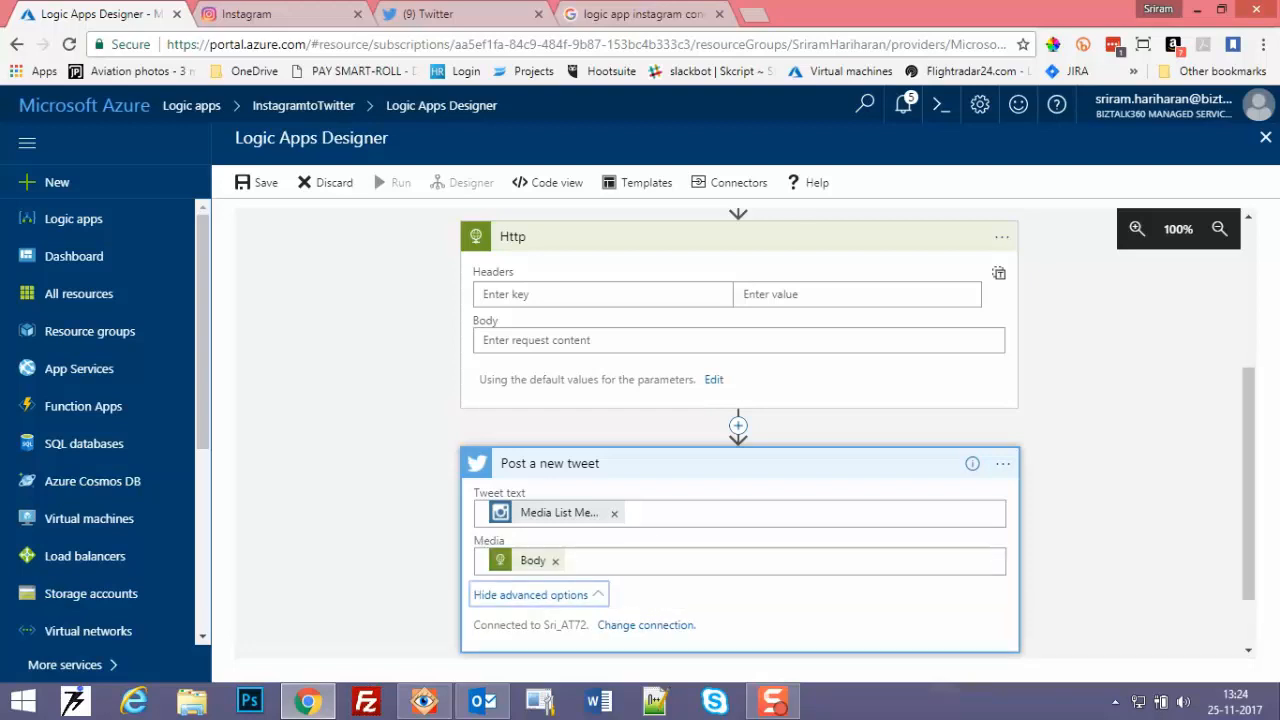
pyautogui.scroll(-1, 740, 430)
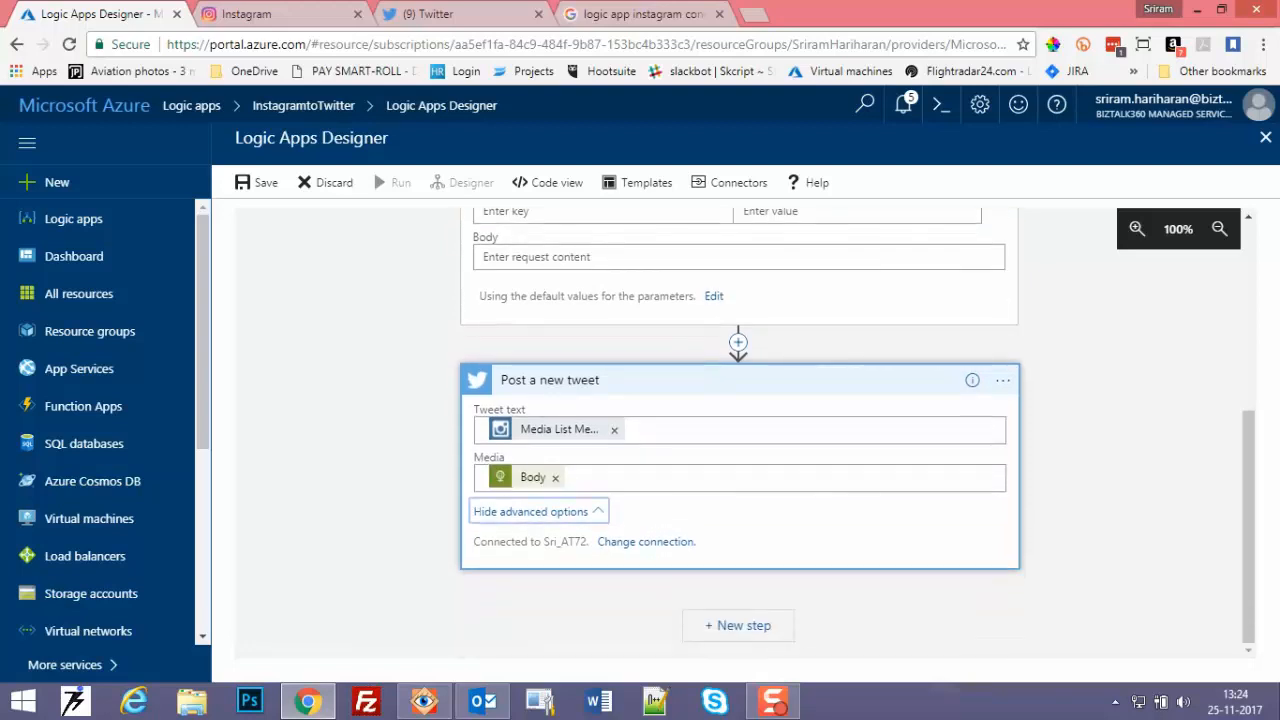
# - Replace the tweet text with "Instagram Post:" followed by the Media Caption text parameter from the Instagram trigger
pyautogui.click(650, 430)
pyautogui.scroll(-1, 740, 430)
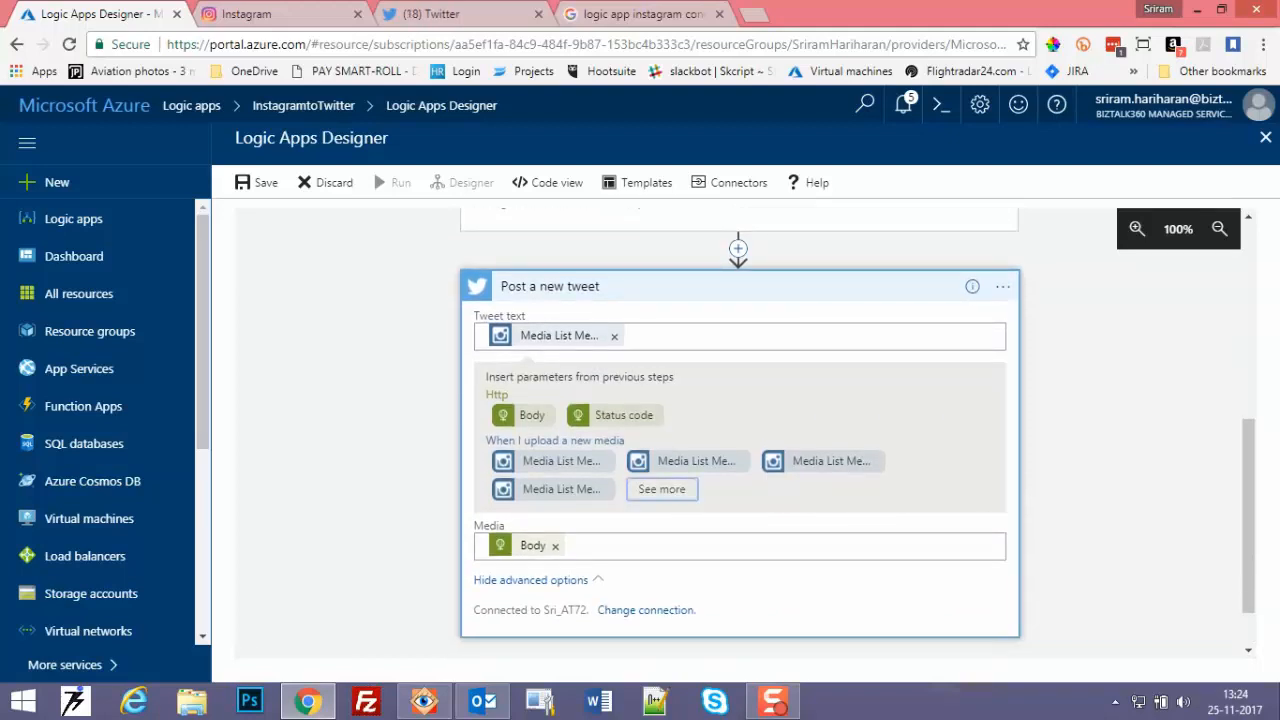
pyautogui.click(661, 489)
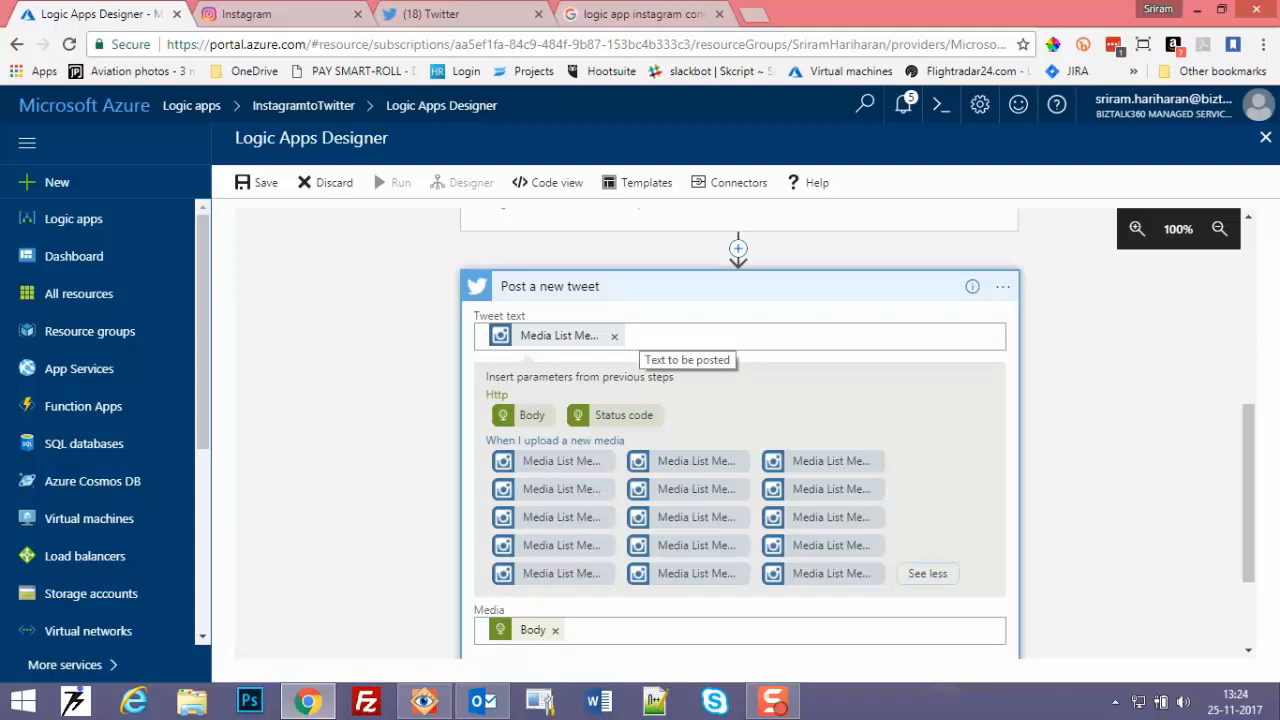
pyautogui.write('Instagra')
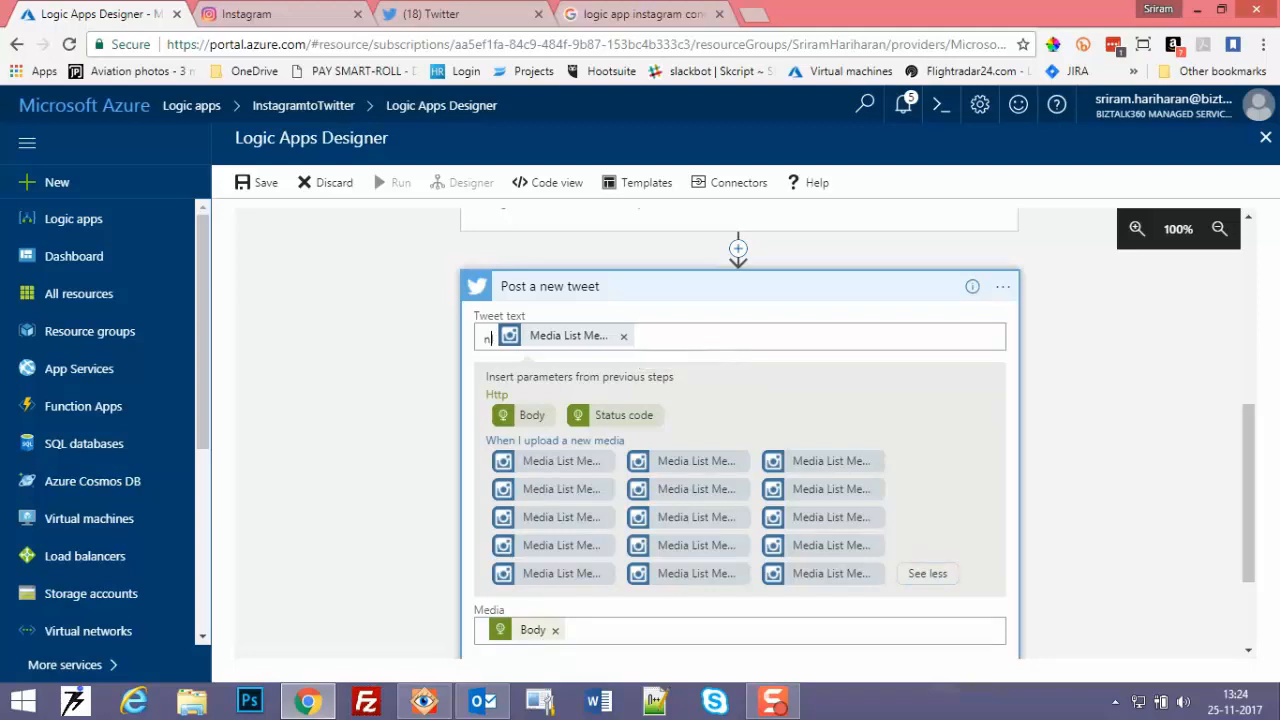
pyautogui.write('m')
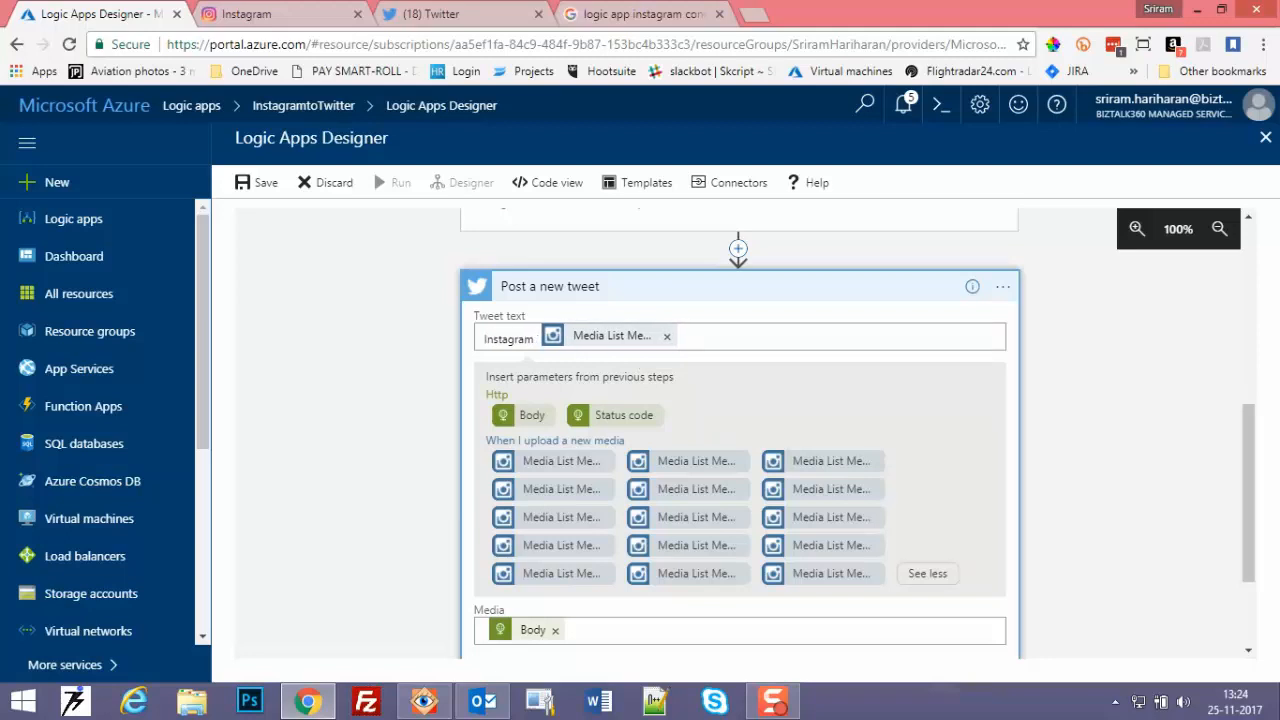
pyautogui.write('Post:')
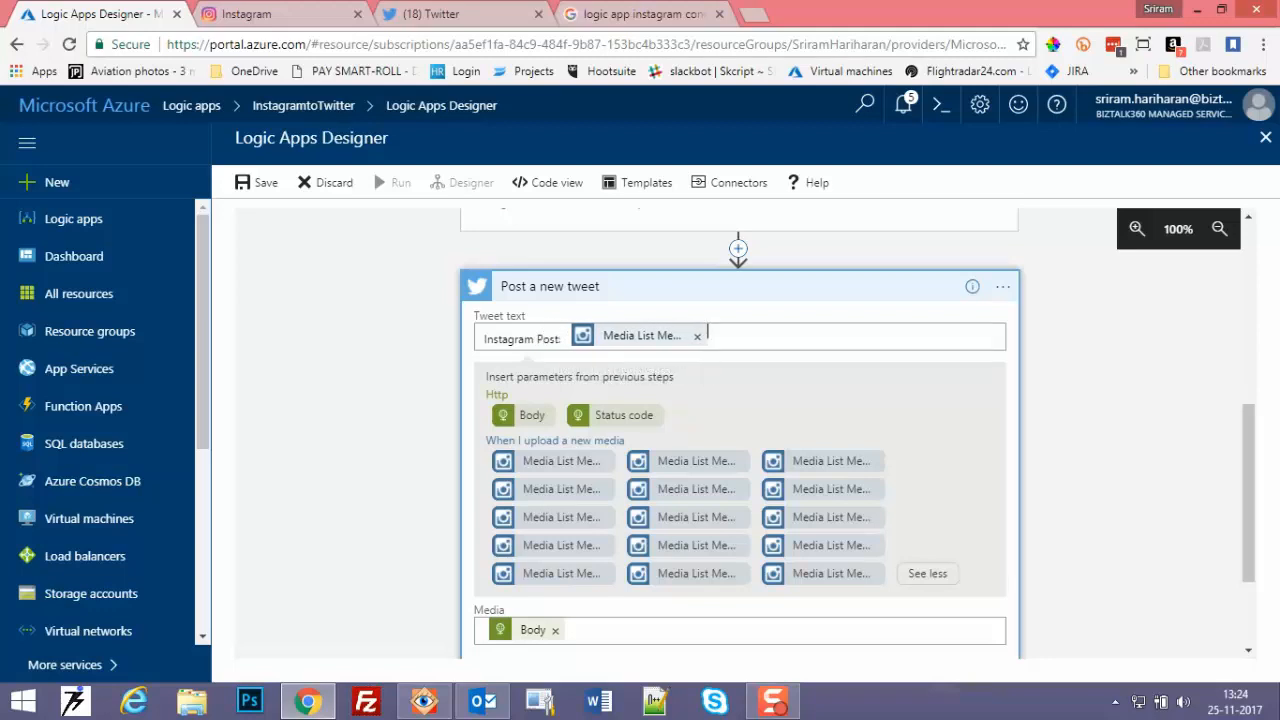
pyautogui.press('BackSpace')
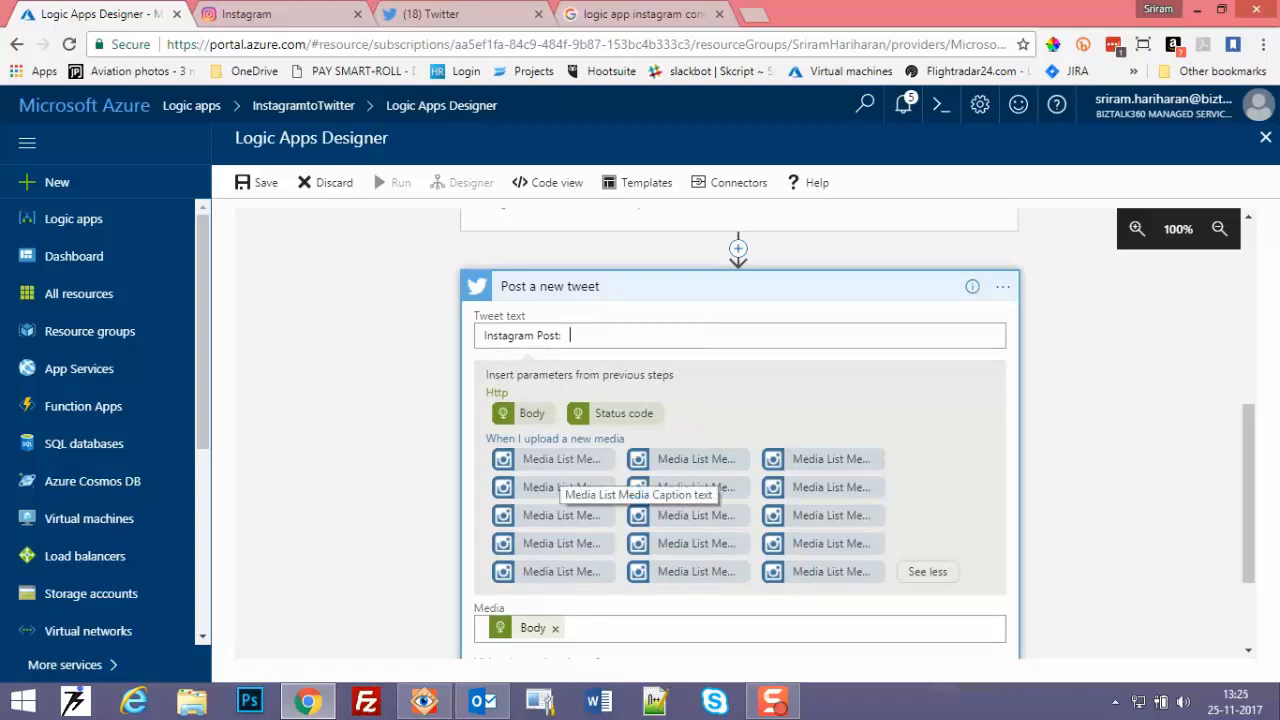
pyautogui.click(556, 487)
# - Append "by", the Media Full name of the user parameter and the Media Image uri parameter to the tweet text
pyautogui.write('by')
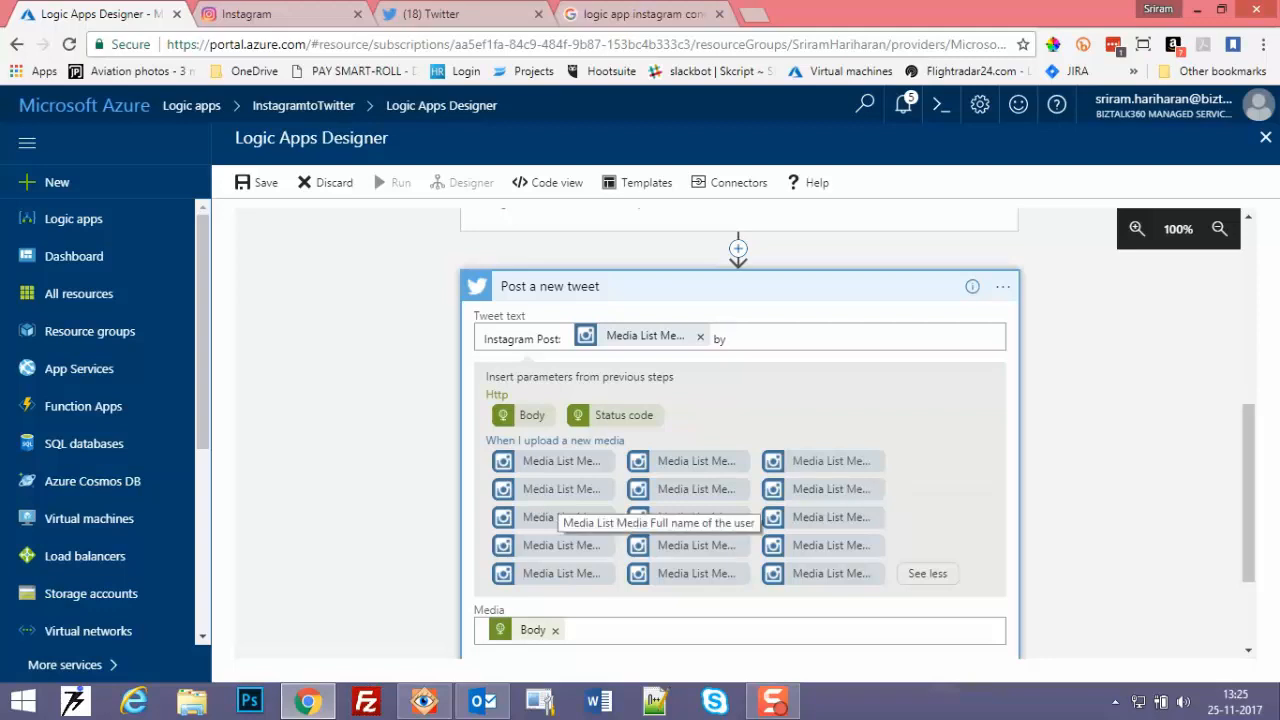
pyautogui.click(550, 517)
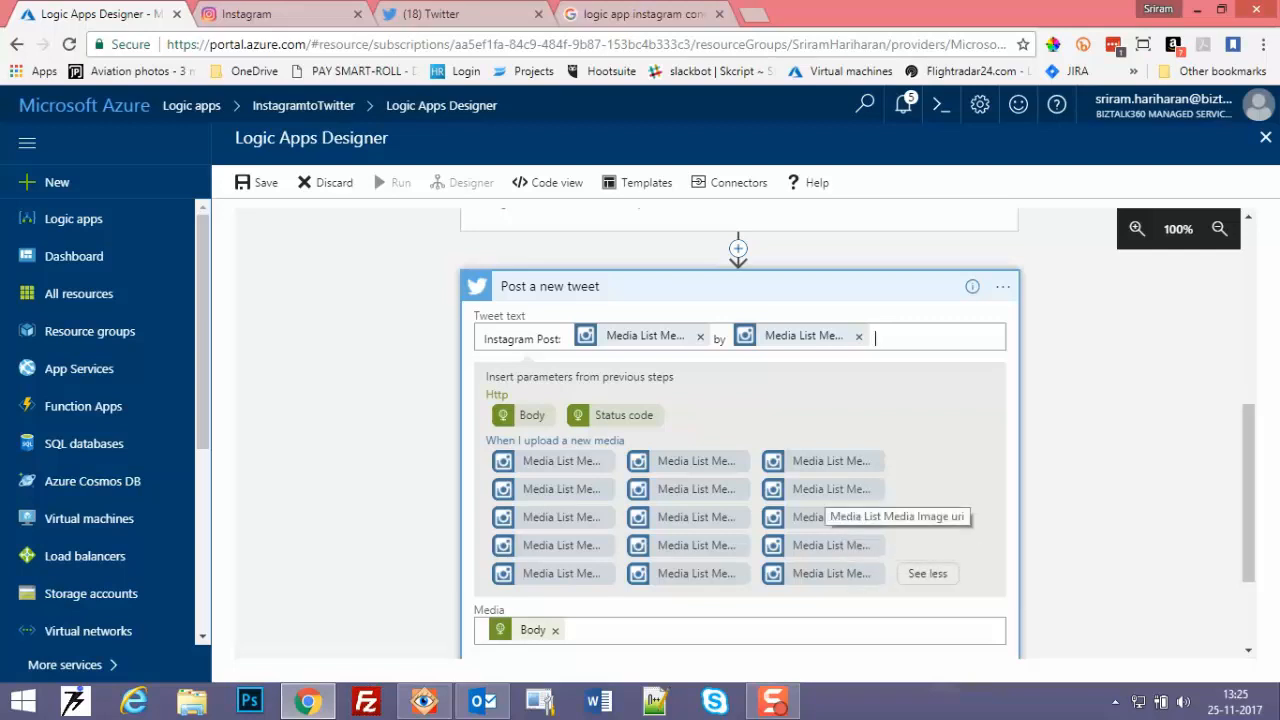
pyautogui.click(810, 516)
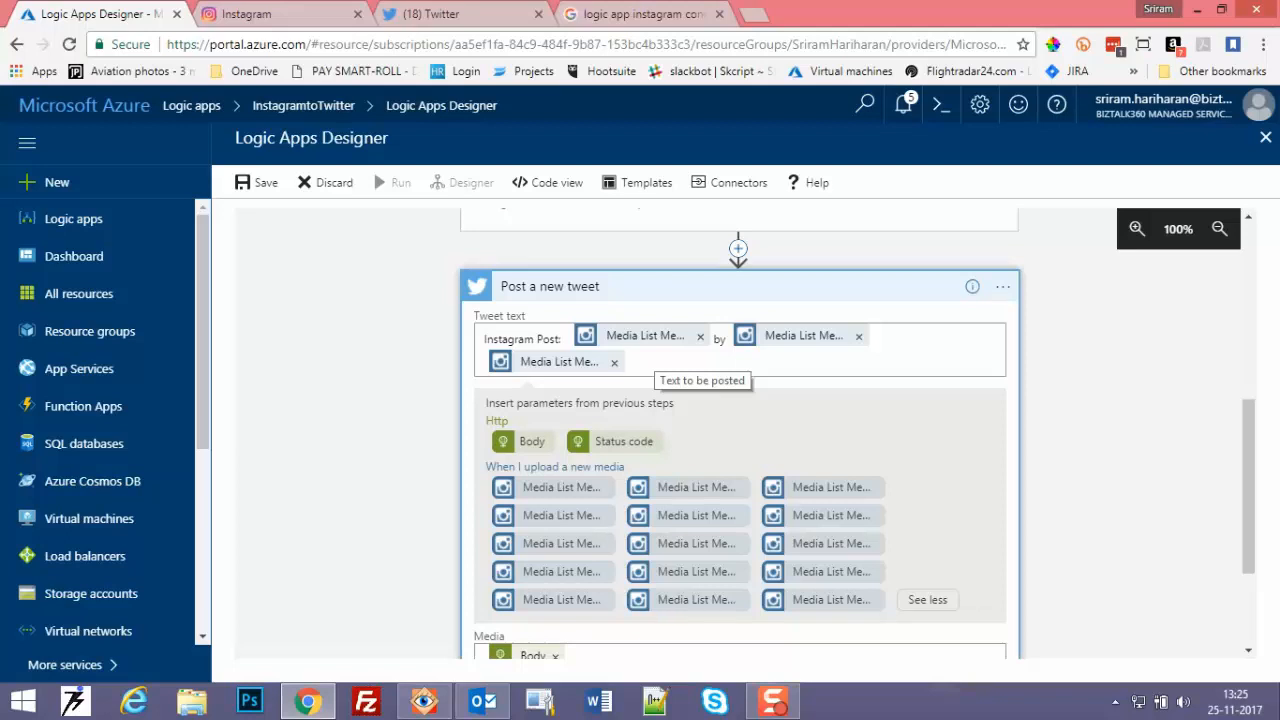
# - Save the logic app with the configured Instagram trigger and tweet action
pyautogui.scroll(-1, 740, 430)
pyautogui.scroll(-1, 740, 430)
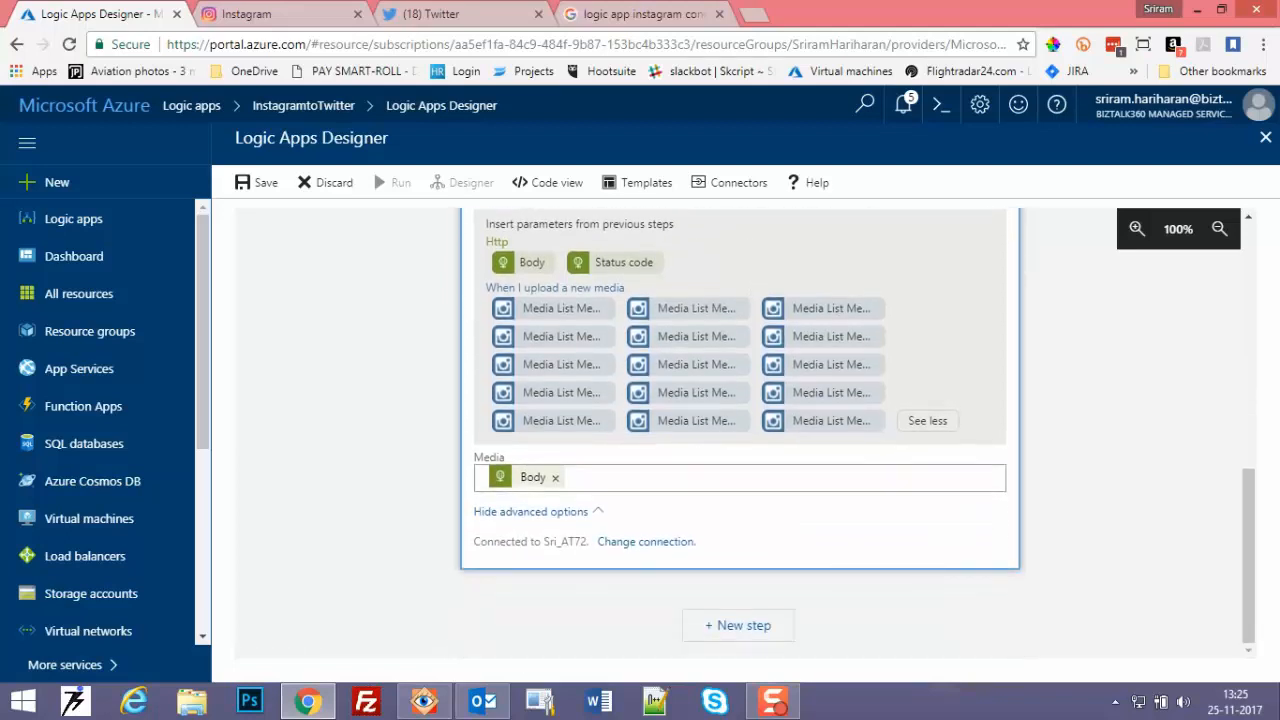
pyautogui.scroll(10, 740, 430)
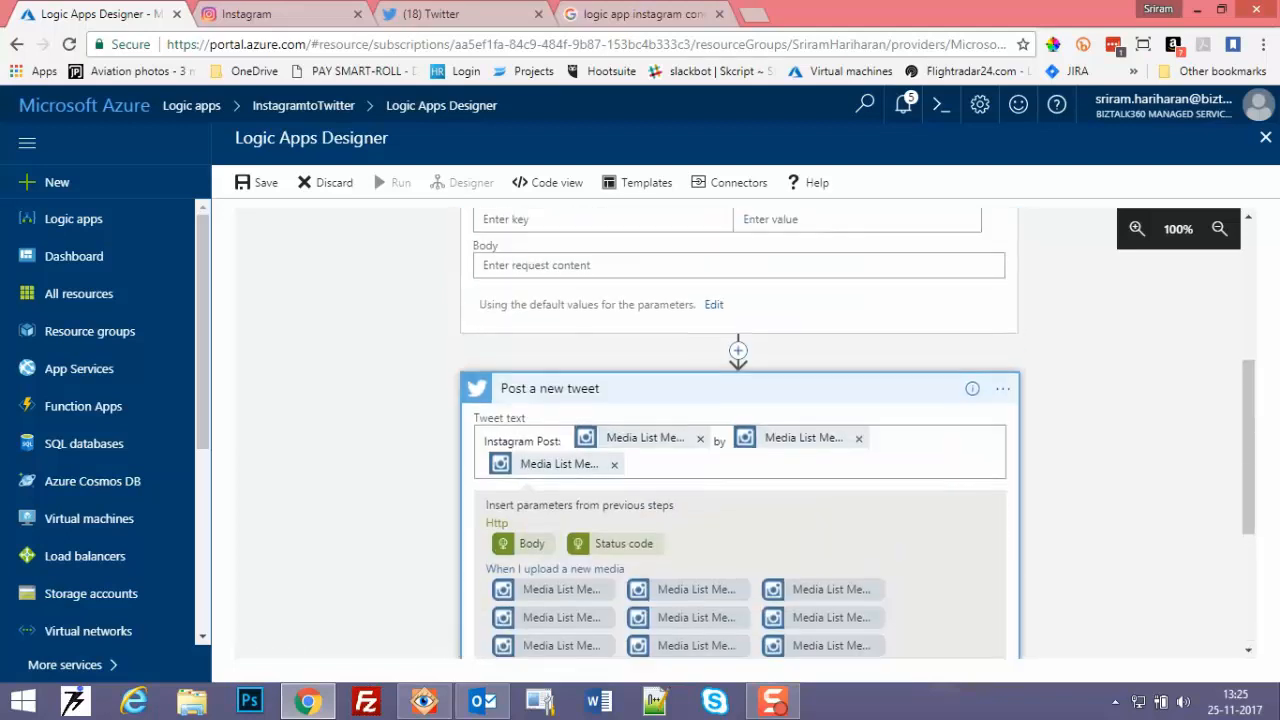
pyautogui.click(258, 182)
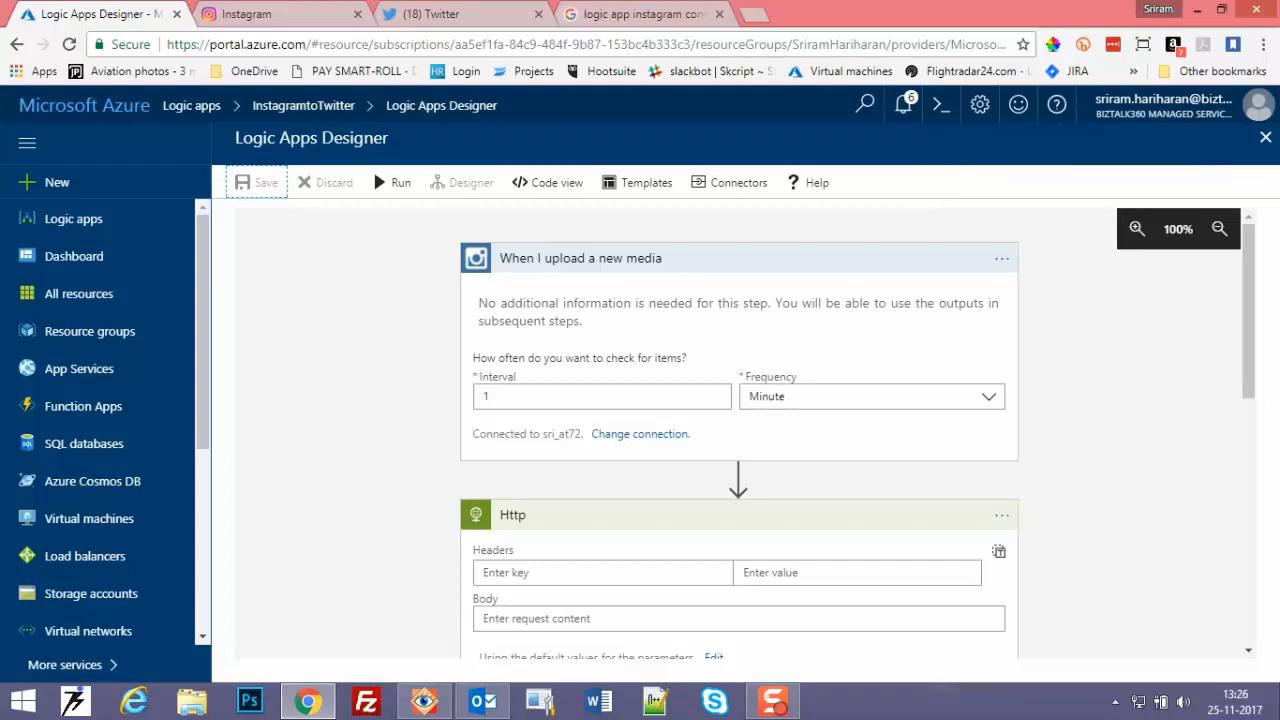
# - Switch to Instagram and refresh the feed to view the newest post with its photo and caption
pyautogui.moveTo(773, 702)
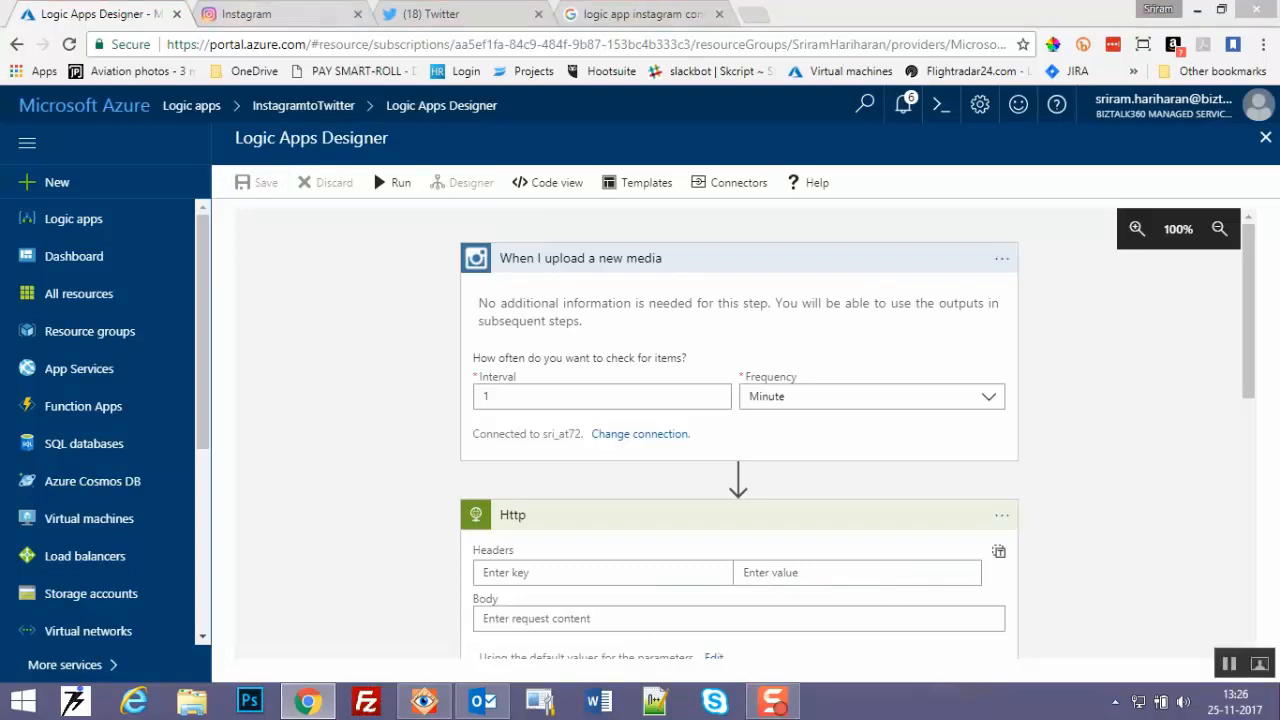
pyautogui.click(262, 16)
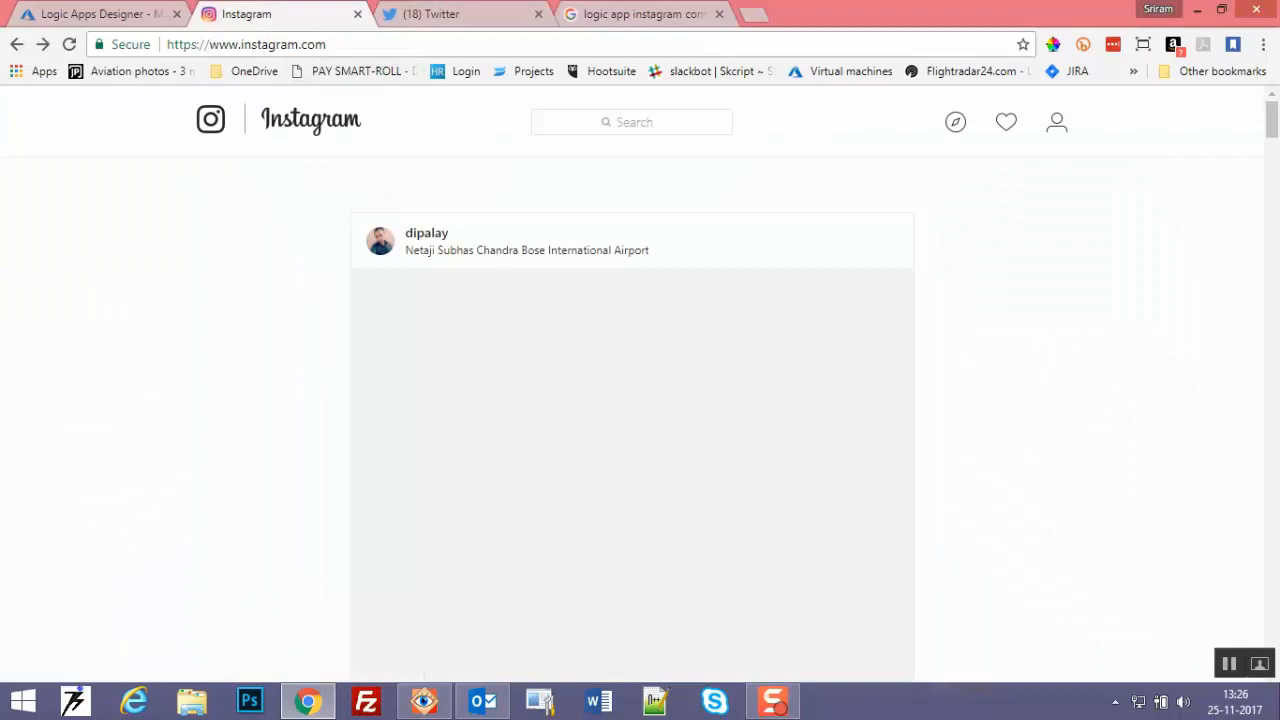
pyautogui.click(69, 44)
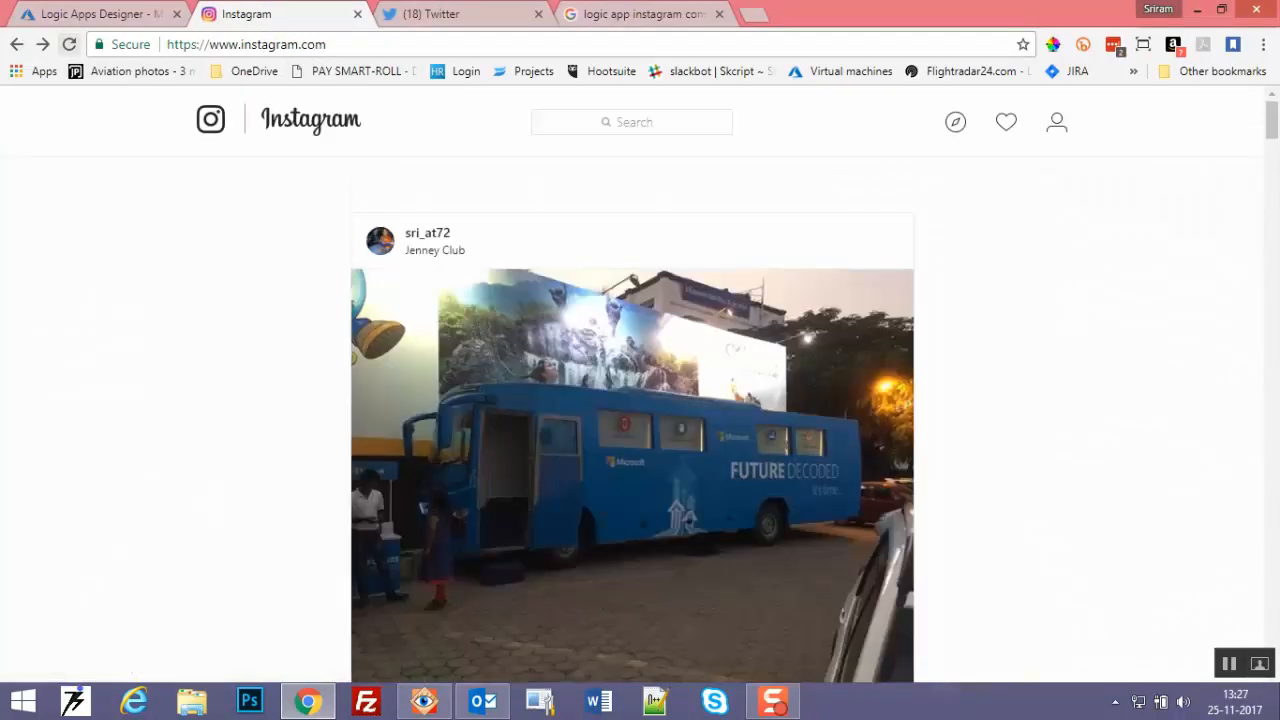
pyautogui.scroll(-1, 632, 400)
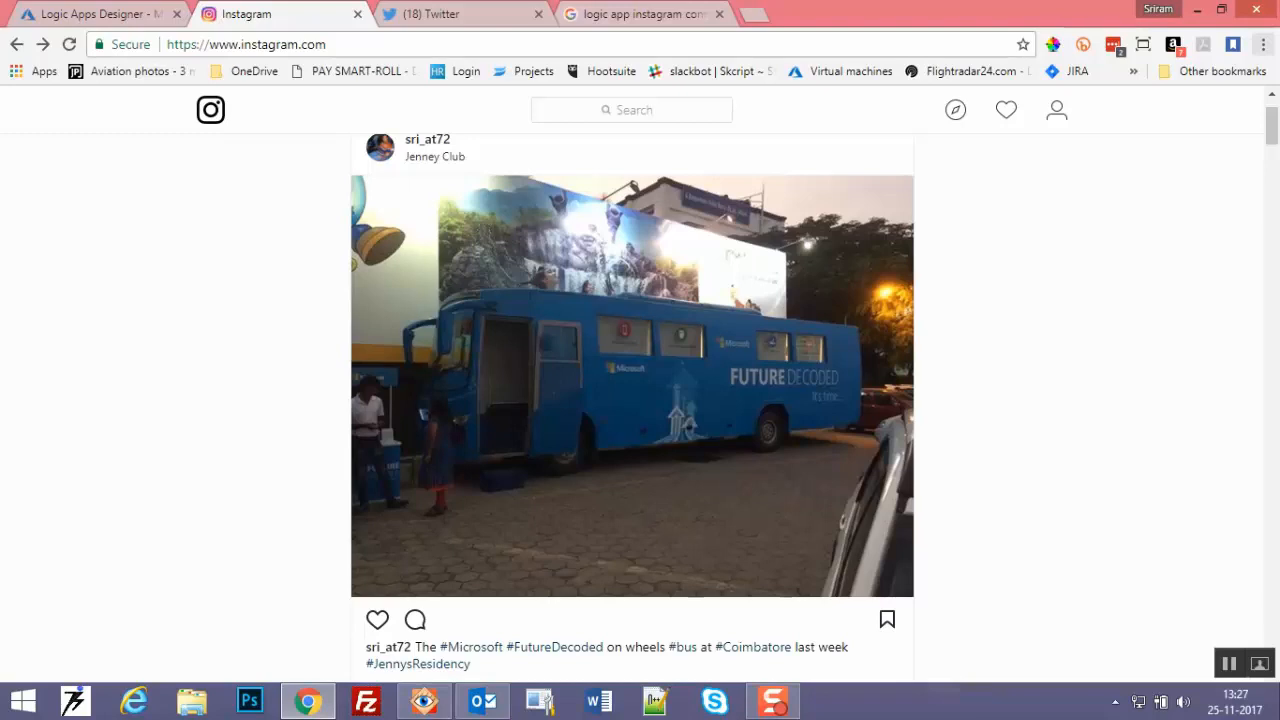
# - Switch to Twitter, load the new tweets and look through the home timeline for the tweet of the Instagram post
pyautogui.scroll(1, 632, 390)
pyautogui.scroll(-1, 632, 390)
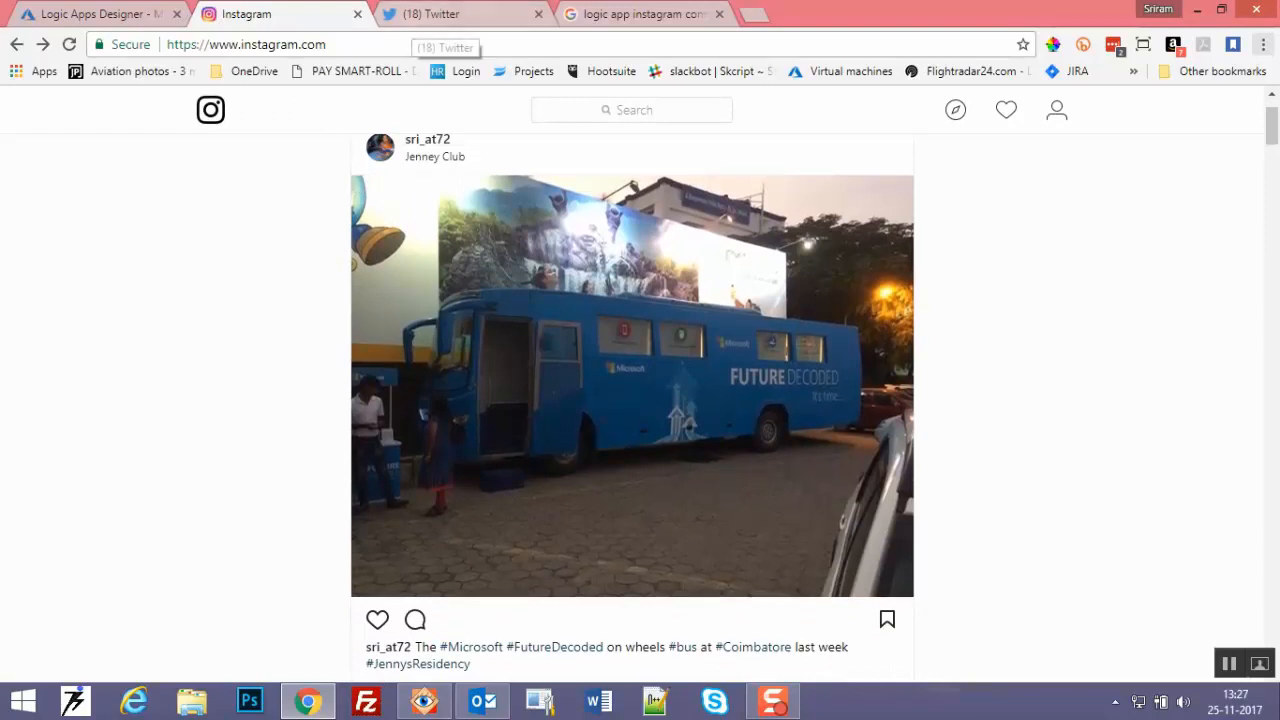
pyautogui.click(440, 14)
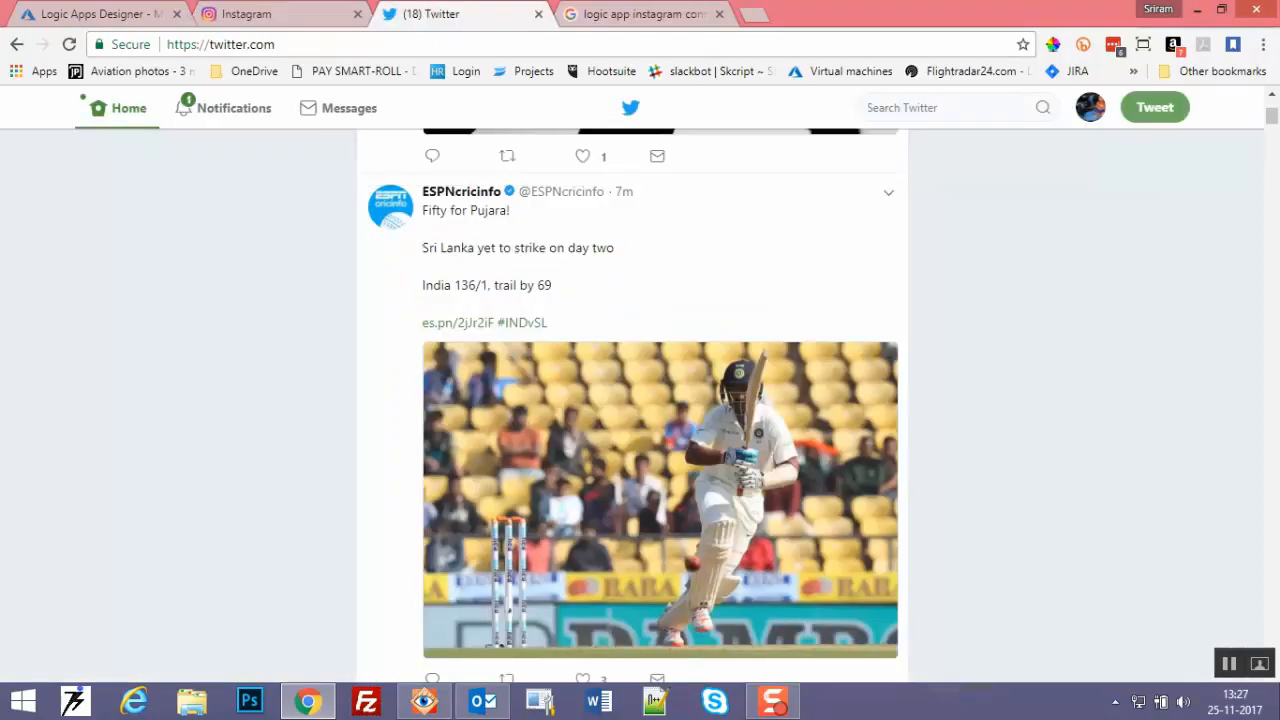
pyautogui.scroll(9, 640, 400)
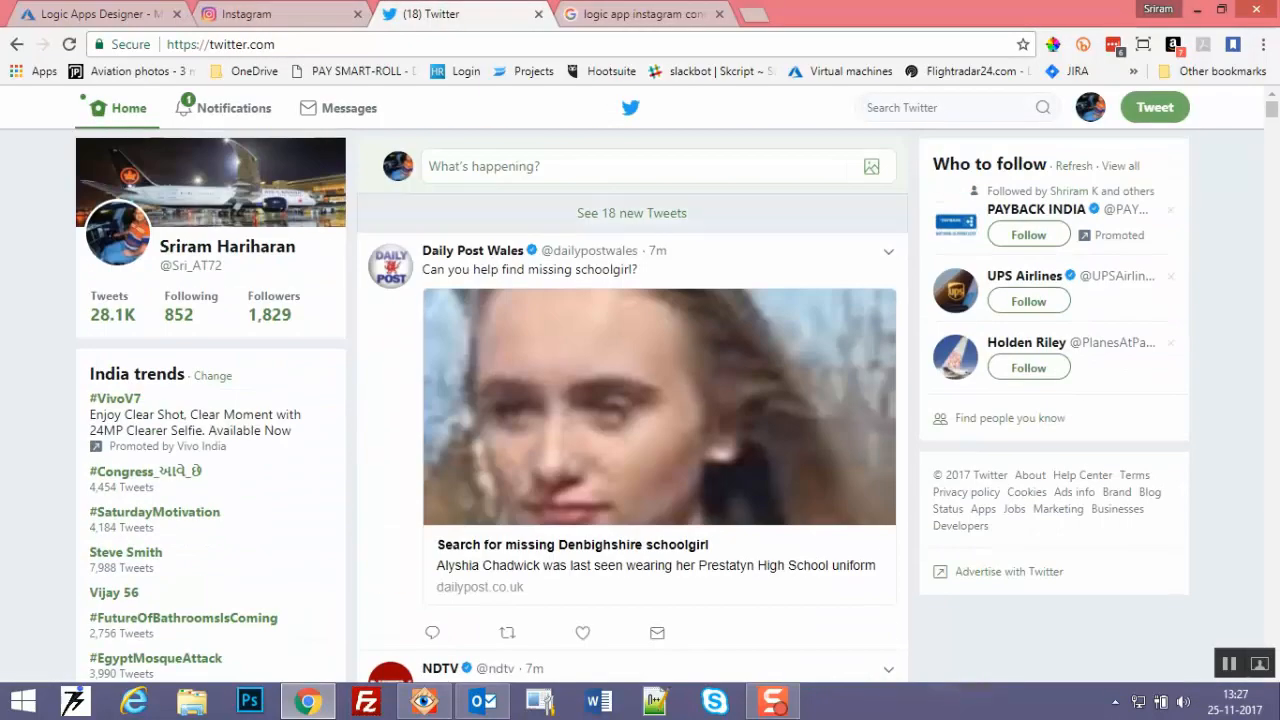
pyautogui.click(631, 213)
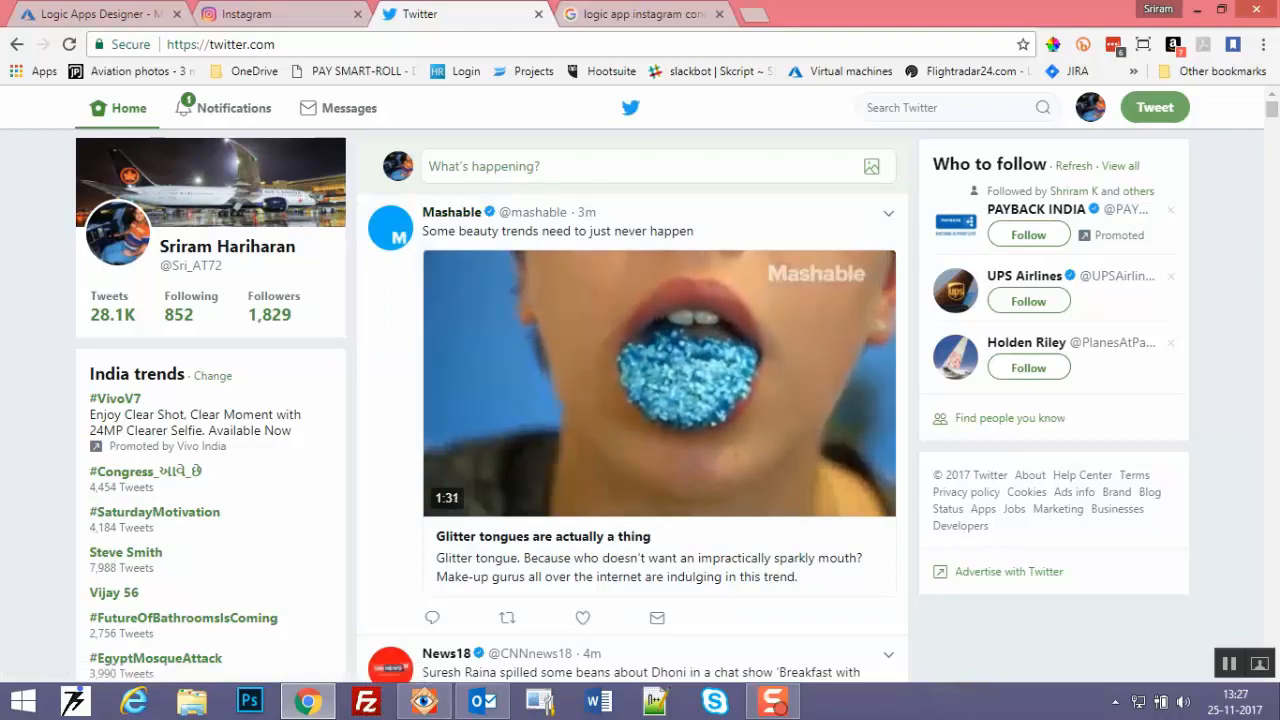
pyautogui.scroll(-5, 640, 400)
pyautogui.scroll(-10, 640, 400)
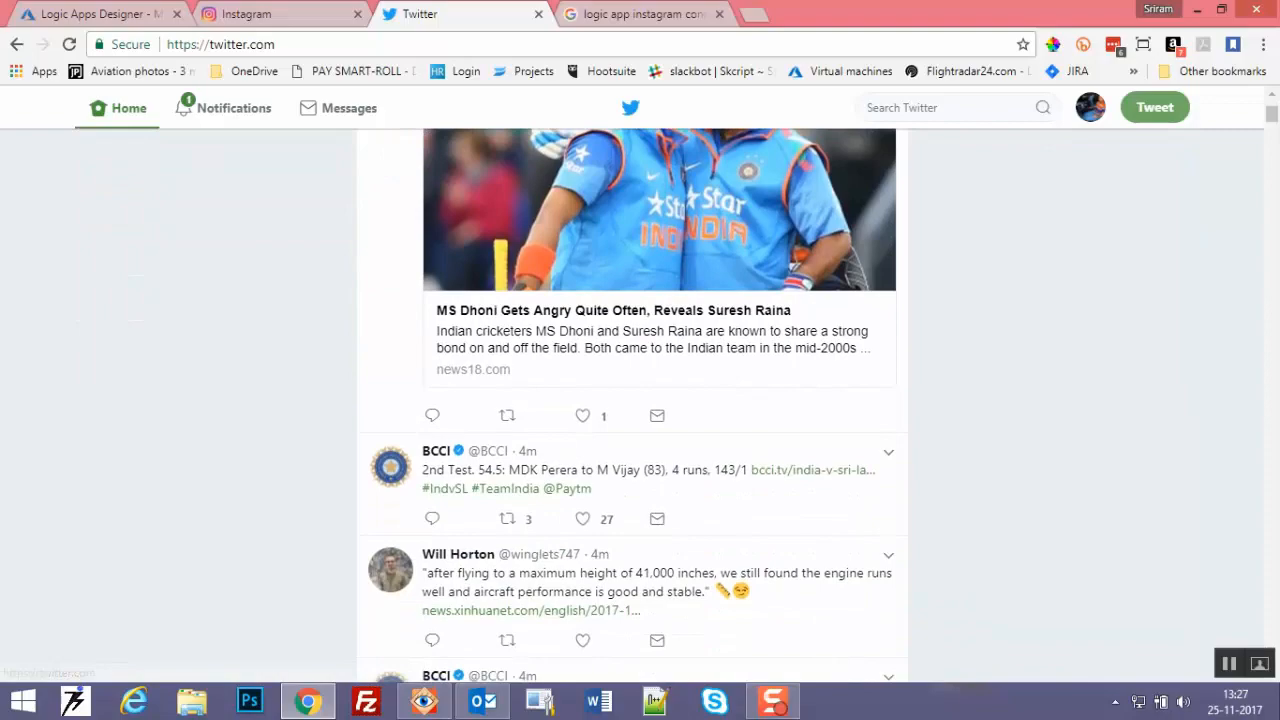
pyautogui.scroll(-4, 640, 400)
pyautogui.scroll(20, 640, 400)
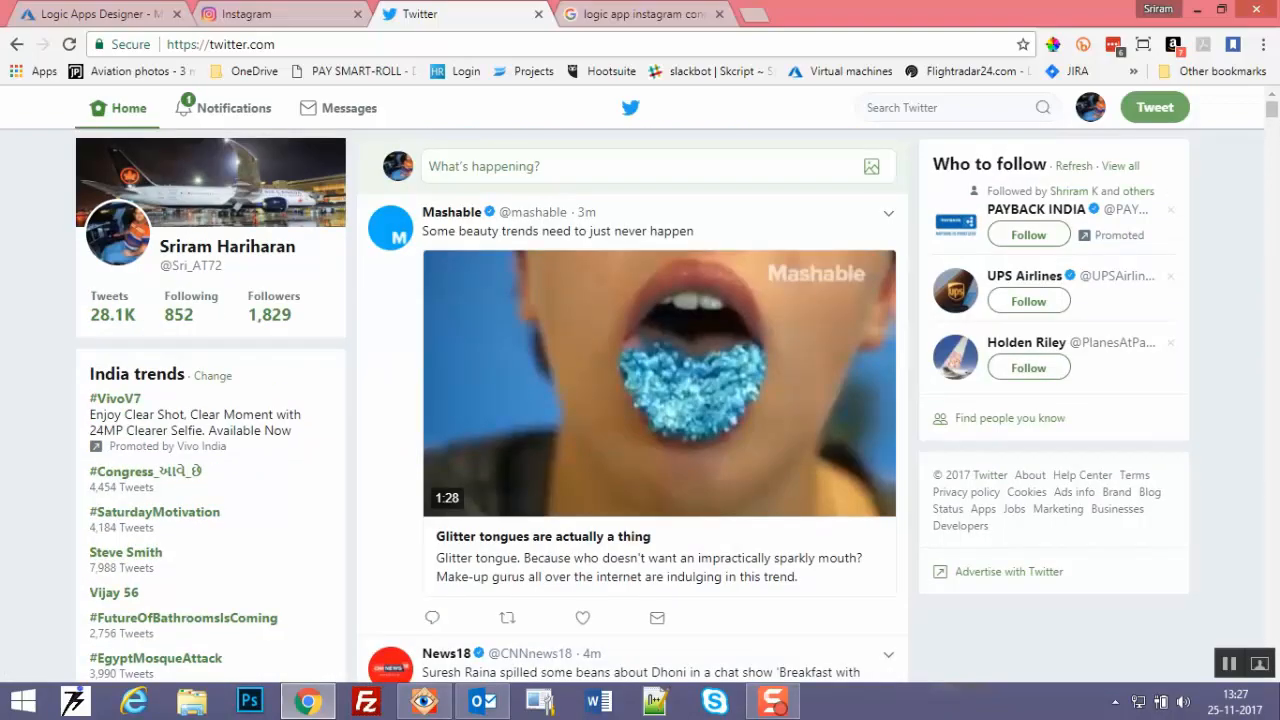
# - Reload the Twitter home page and find the "Instagram Post:" tweet with its caption, image link and bus photo
pyautogui.click(69, 44)
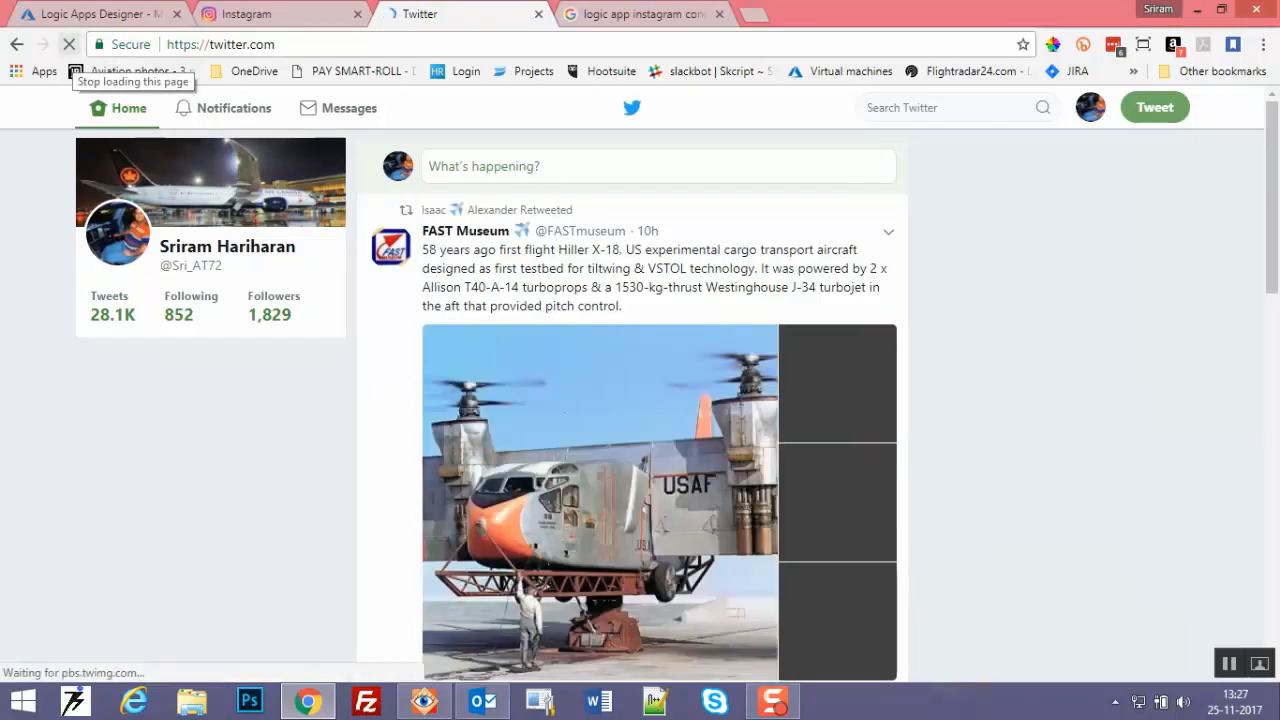
pyautogui.scroll(-9, 195, 220)
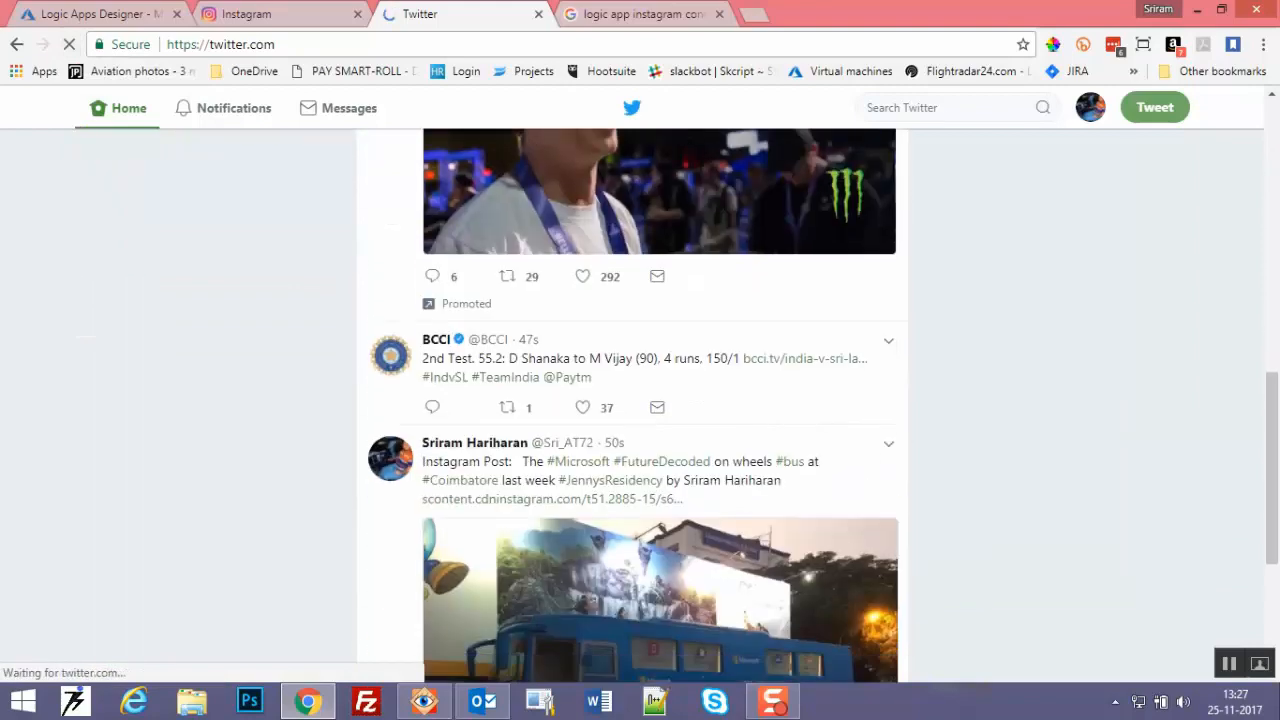
pyautogui.scroll(-3, 660, 400)
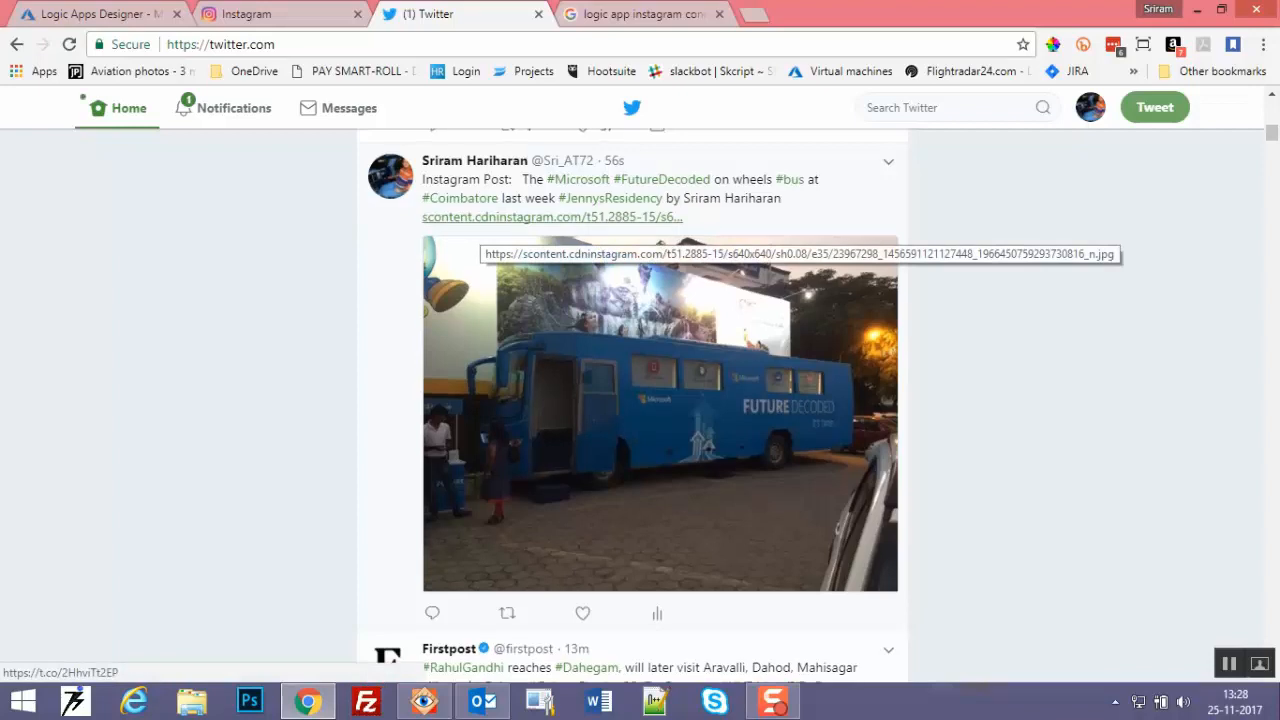
# - Switch to the Azure portal and close the Logic Apps Designer to view the InstagramtoTwitter overview with its run and trigger history
pyautogui.click(100, 14)
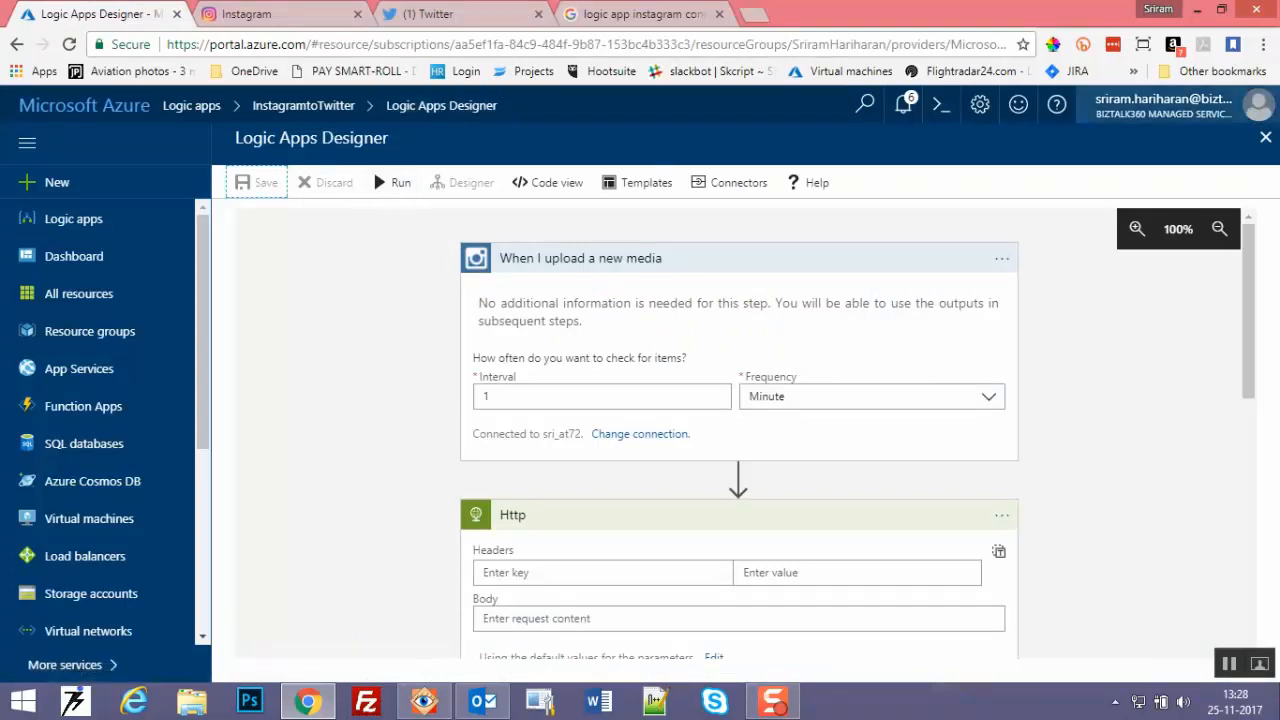
pyautogui.click(1266, 137)
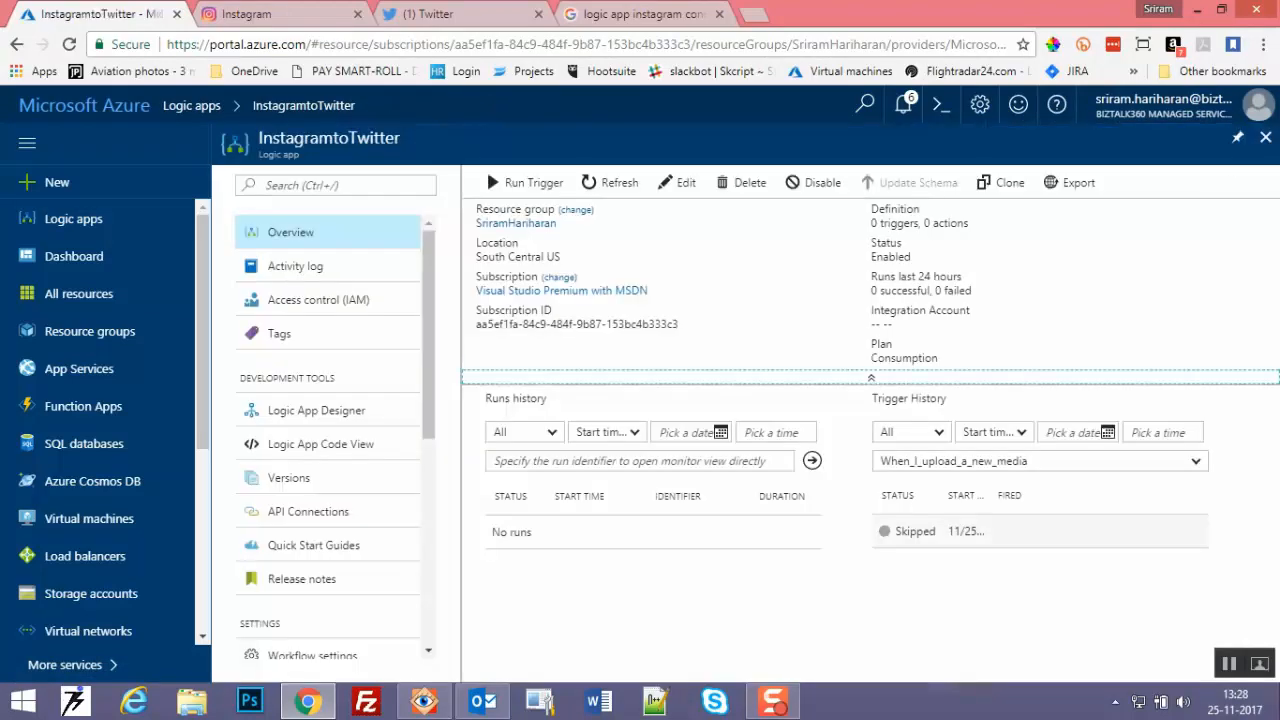